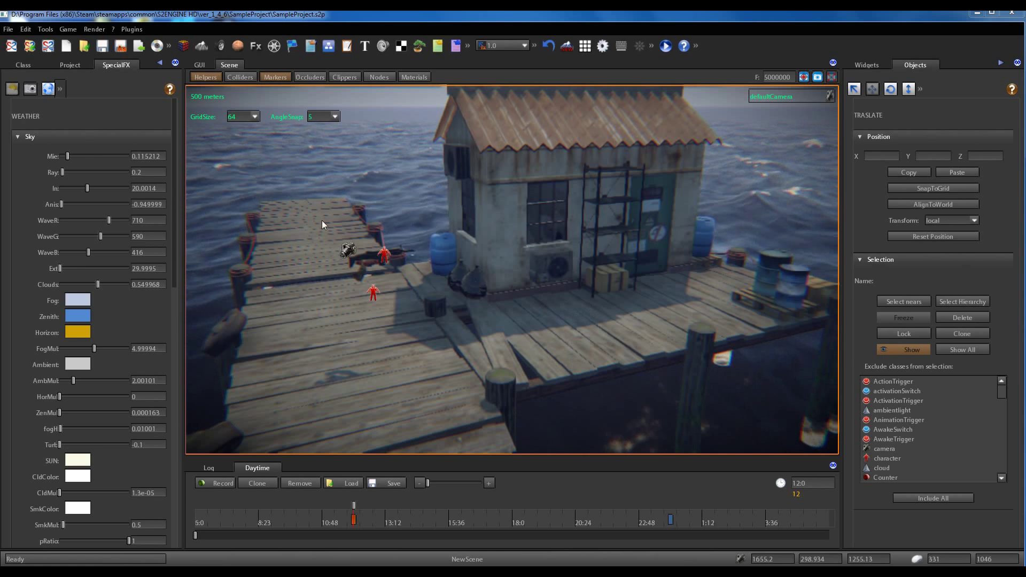
Step: Show the scene's collider outlines, examine them around the pier and cabin, and hide them again
click(241, 79)
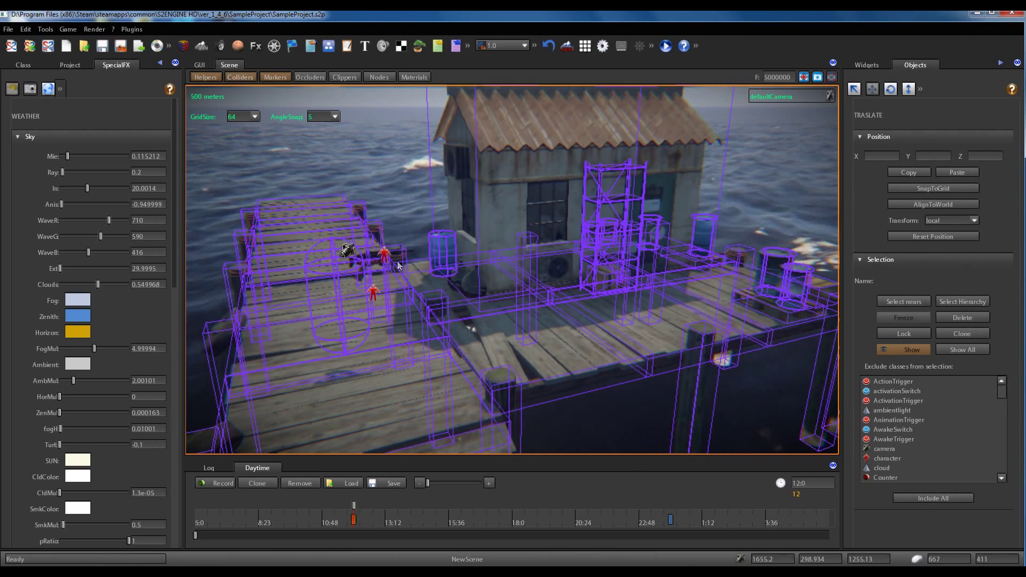
mouse_move(456, 259)
right_down()
mouse_move(425, 257)
mouse_move(453, 252)
right_up()
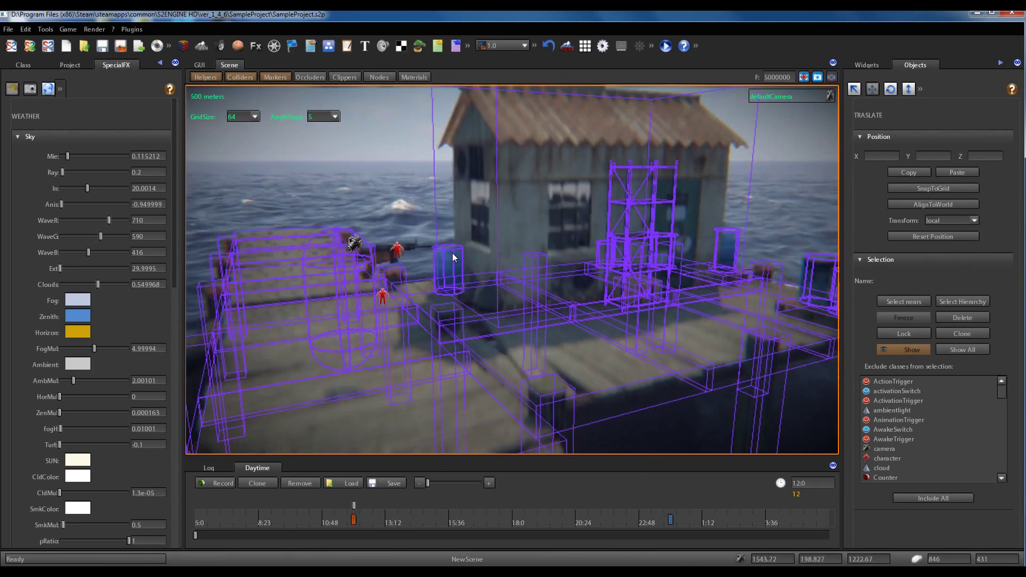
click(242, 77)
click(242, 77)
click(242, 77)
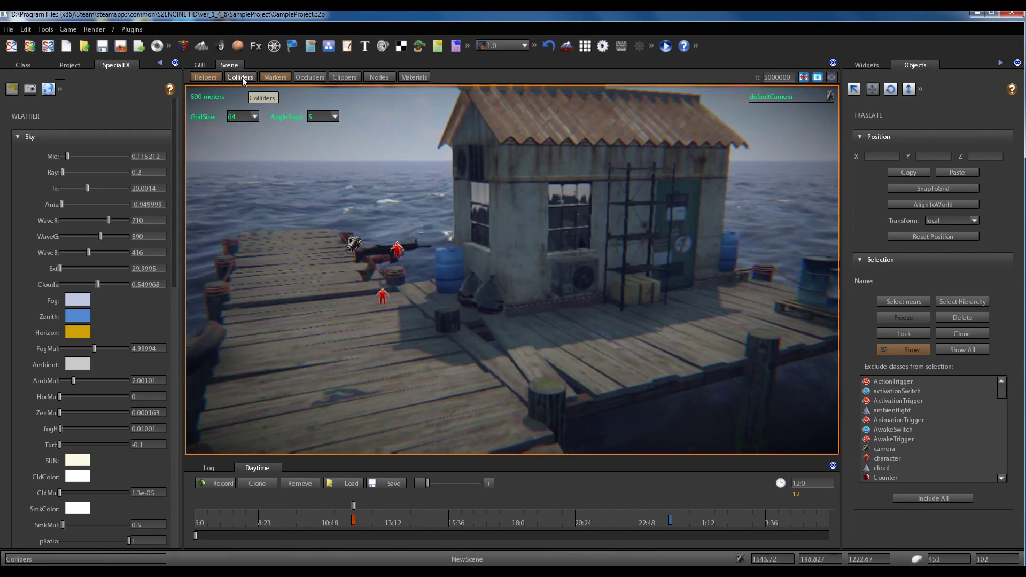
click(242, 77)
click(242, 77)
Step: Activate object creation and choose the meshobject class as the type to create
right_drag(376, 253, 370, 258)
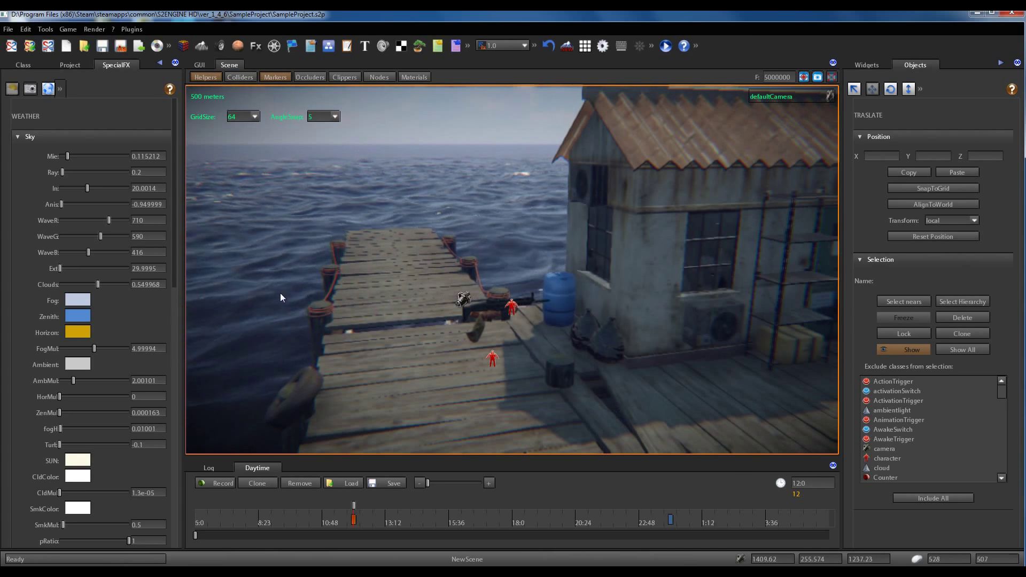
click(23, 65)
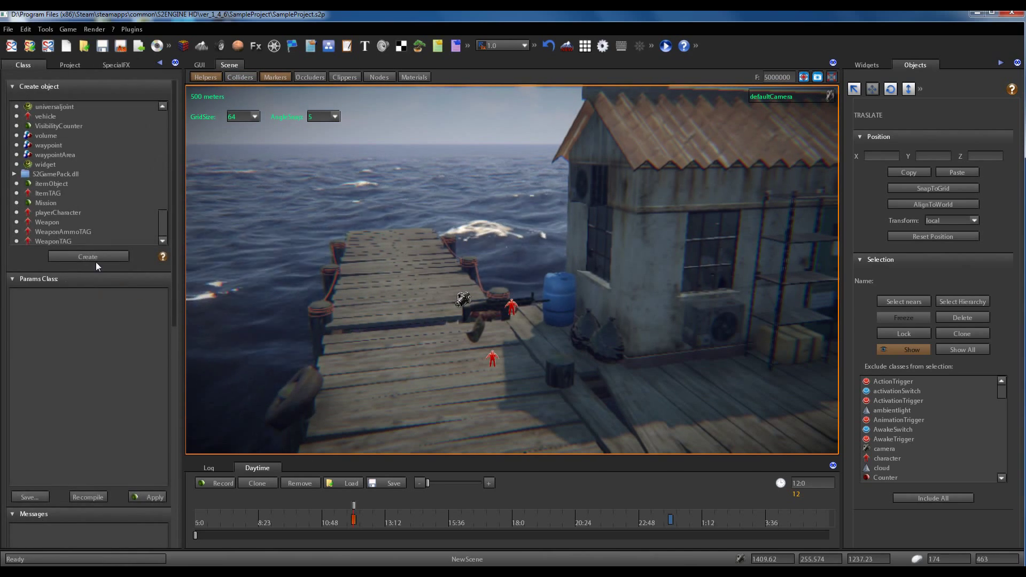
right_drag(359, 272, 364, 278)
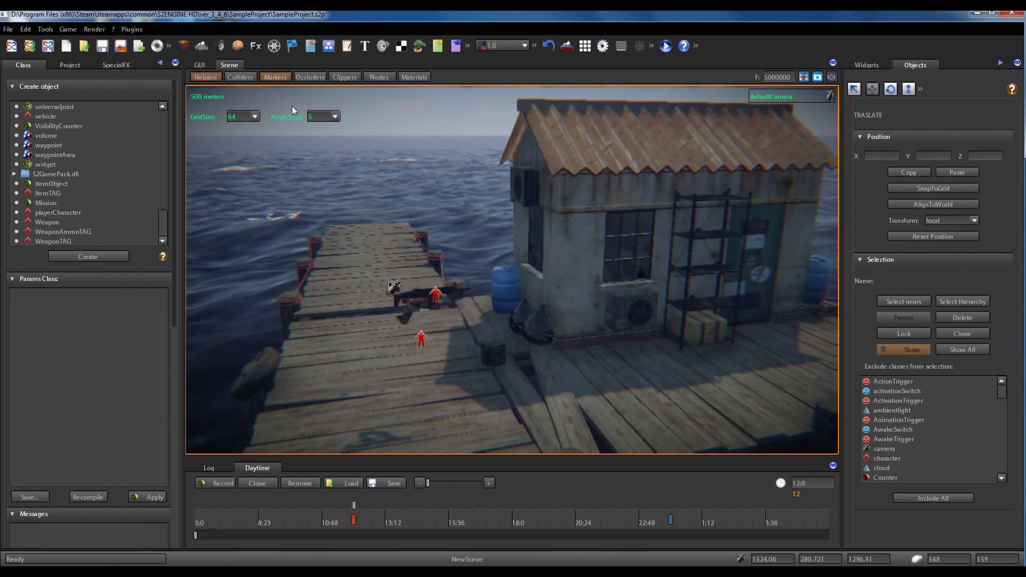
click(82, 258)
drag(164, 231, 169, 174)
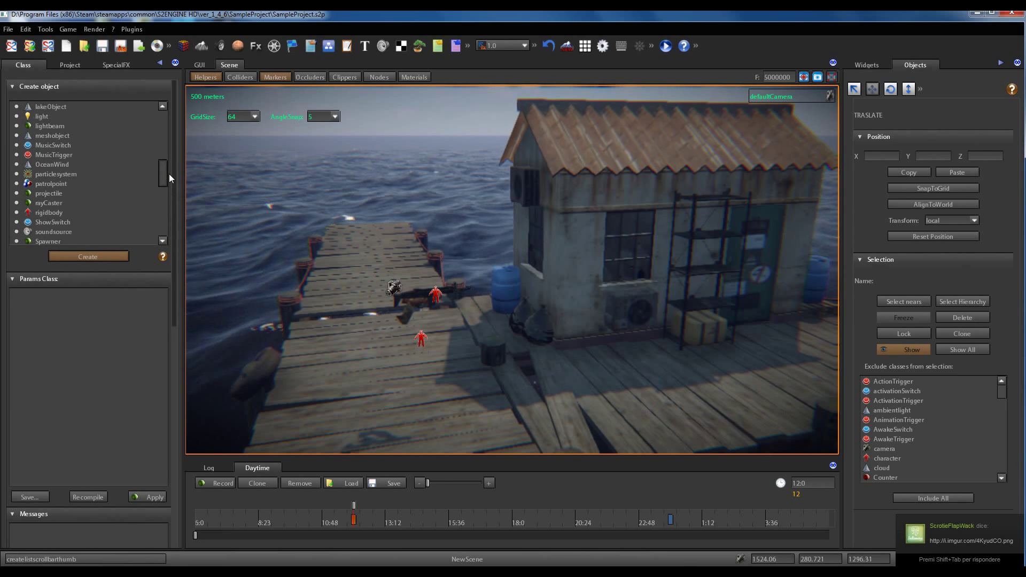
click(60, 139)
Step: Assign the model file Props\Default.sm2 as the mesh of the new object
drag(163, 337, 165, 399)
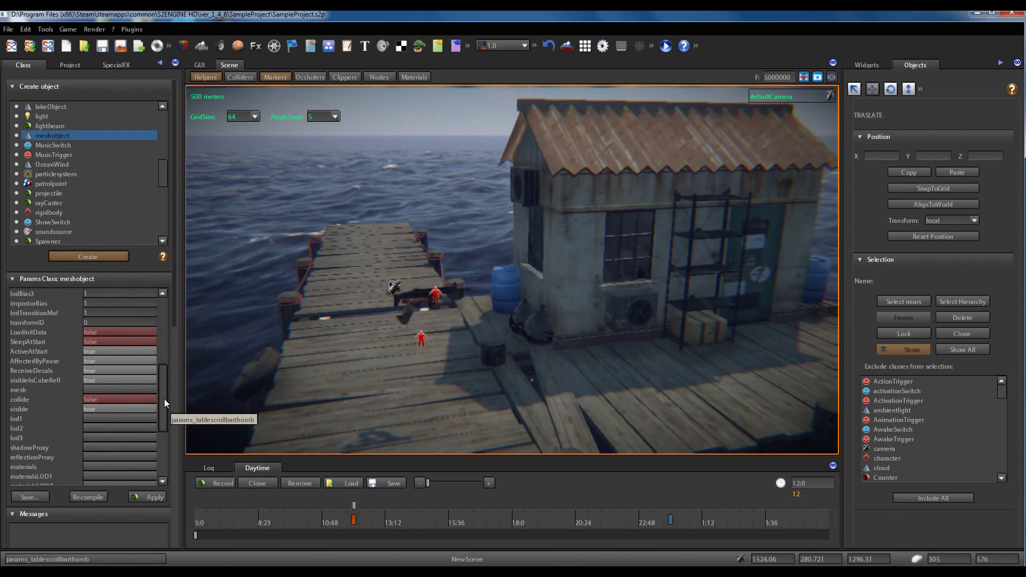
double_click(133, 393)
click(255, 206)
scroll(297, 181, down, 5)
drag(299, 197, 306, 270)
click(152, 228)
click(143, 427)
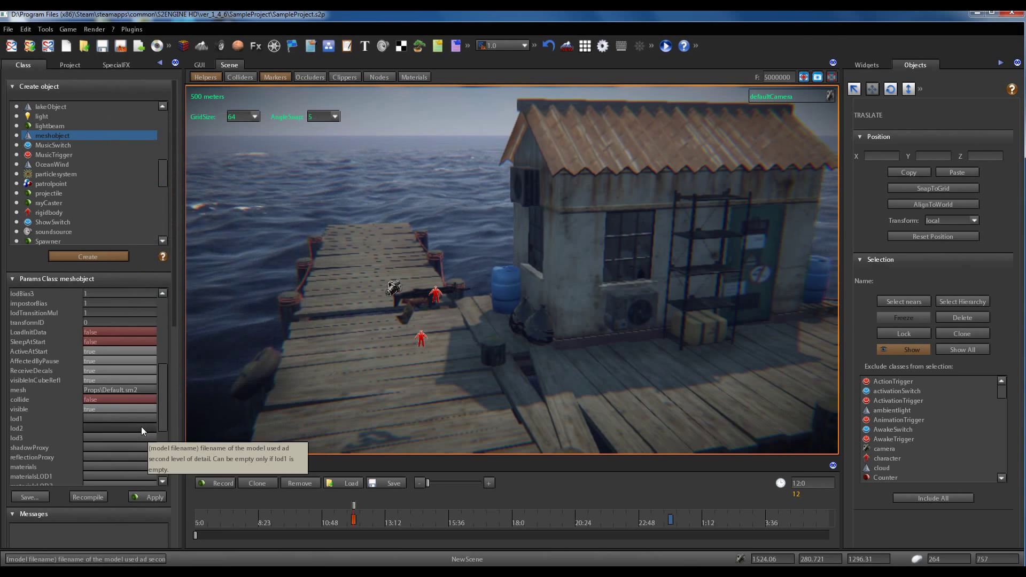
Step: Place the mesh object on the planks near the far end of the pier and leave creation mode
key(w)
mouse_move(353, 310)
right_down()
mouse_move(341, 295)
mouse_move(338, 304)
right_up()
key(w)
click(493, 322)
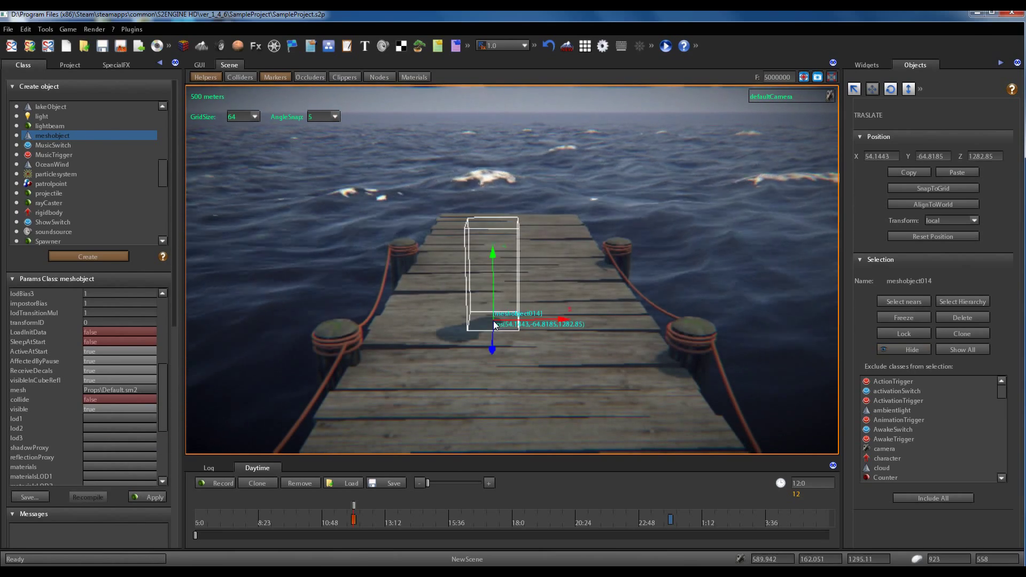
click(125, 259)
key(w)
mouse_move(429, 359)
right_down()
mouse_move(403, 361)
mouse_move(427, 361)
right_up()
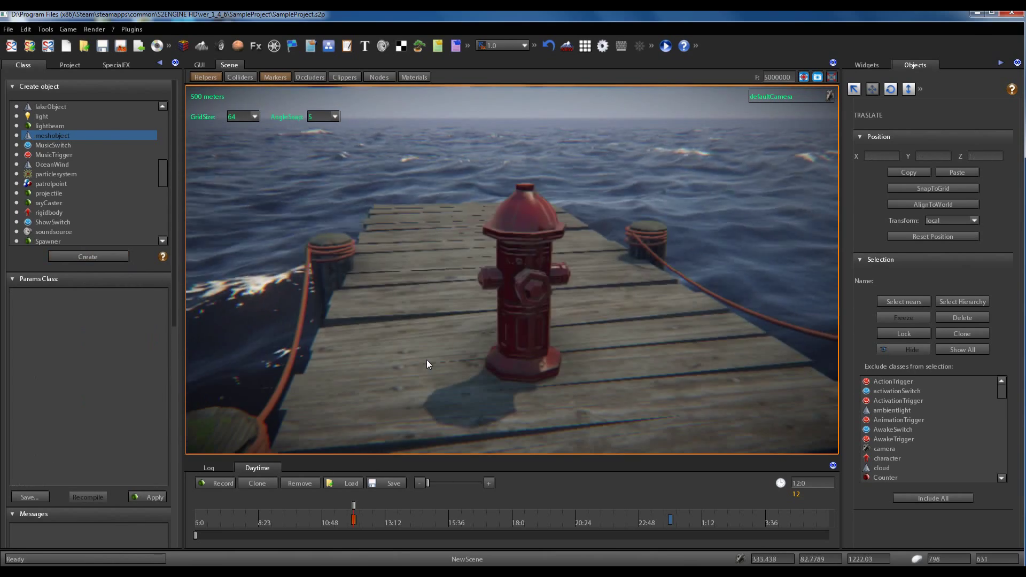
Step: Turn on the collider outlines and look at the placed hydrant up close
click(240, 77)
right_drag(506, 236, 505, 233)
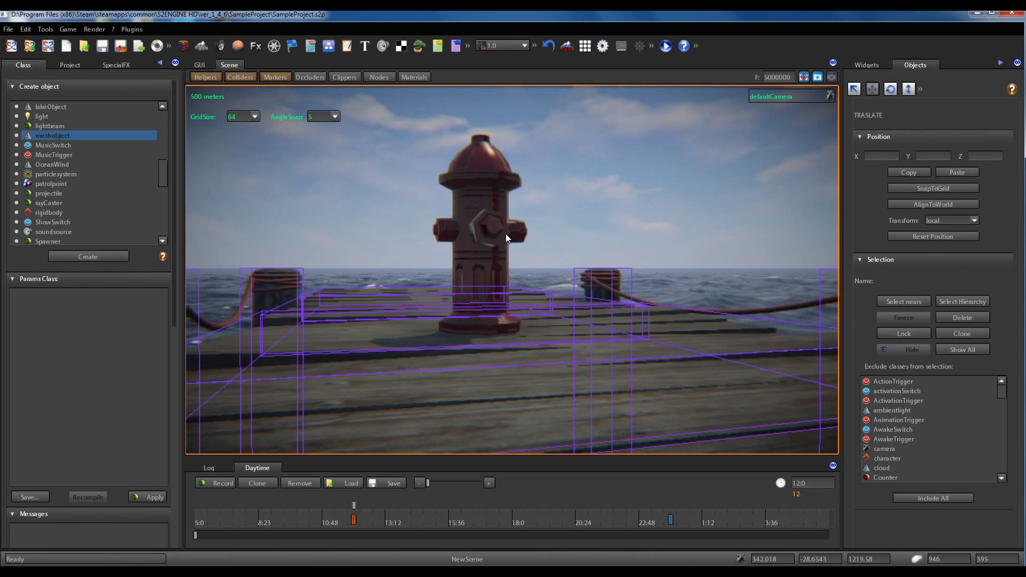
right_drag(583, 209, 562, 231)
Step: Run the game, walk the character into the hydrant on the pier to test for collision, and stop the game
key(F10)
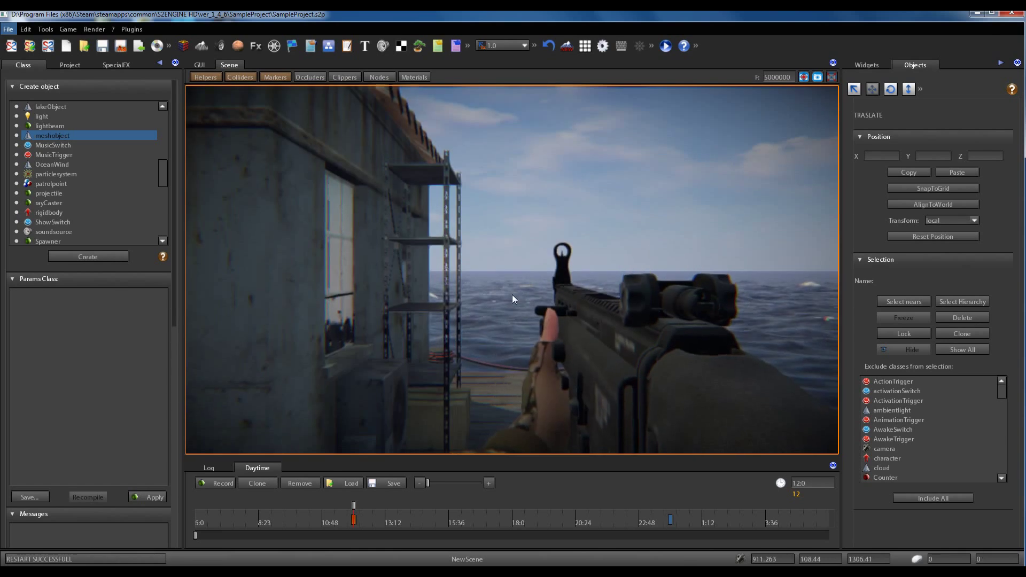
key(w)
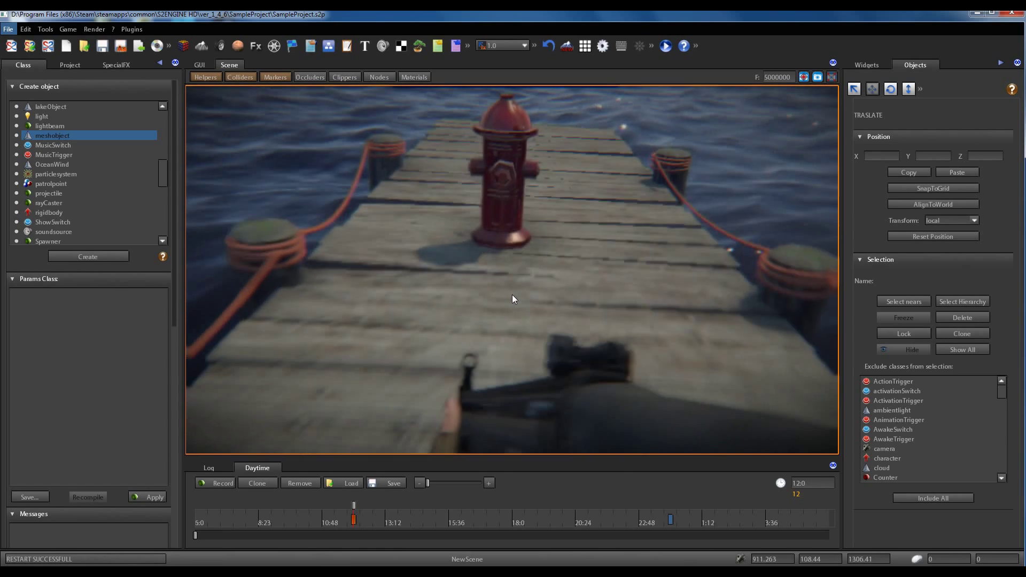
key(space)
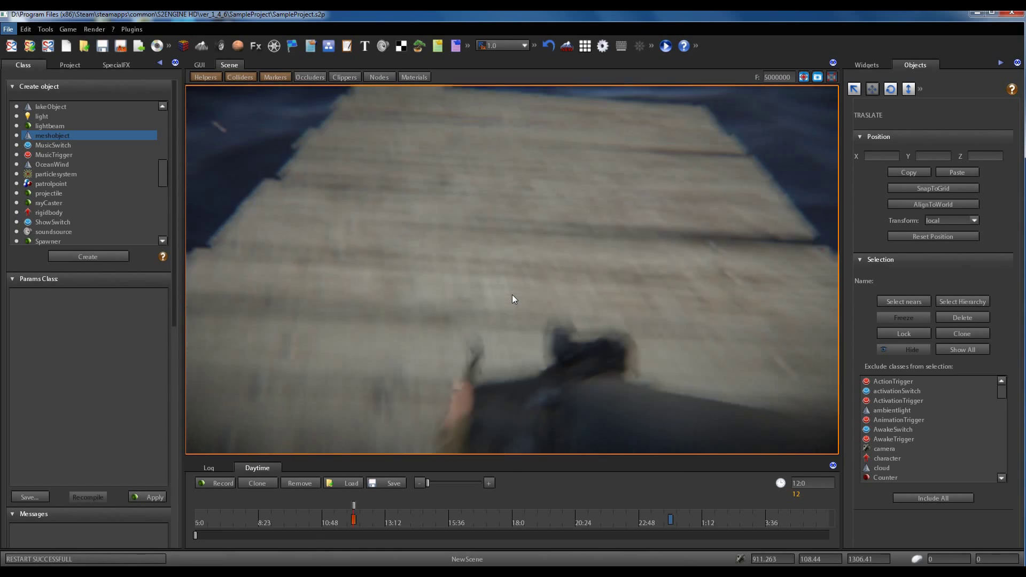
key(s)
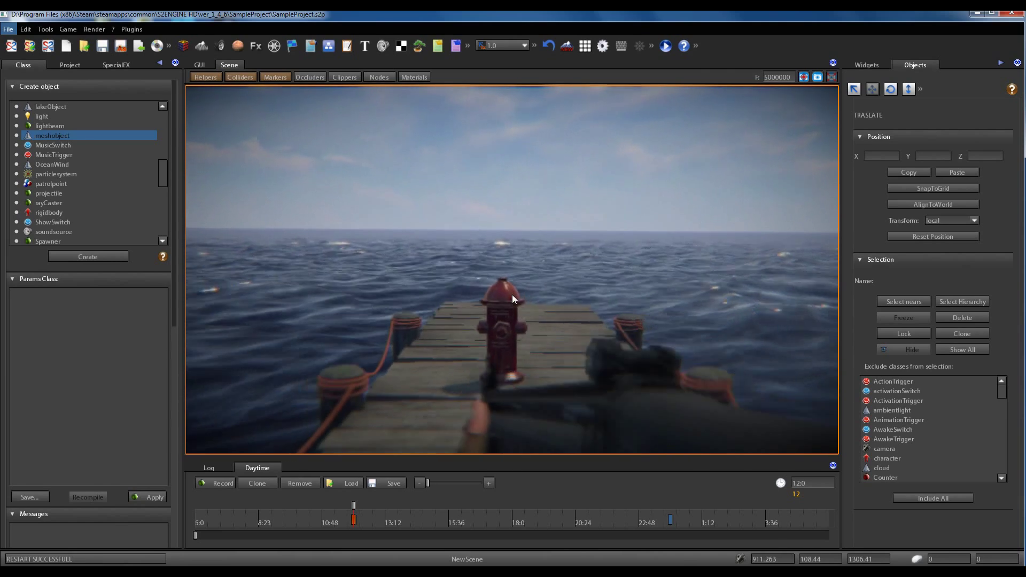
key(w)
key(w)
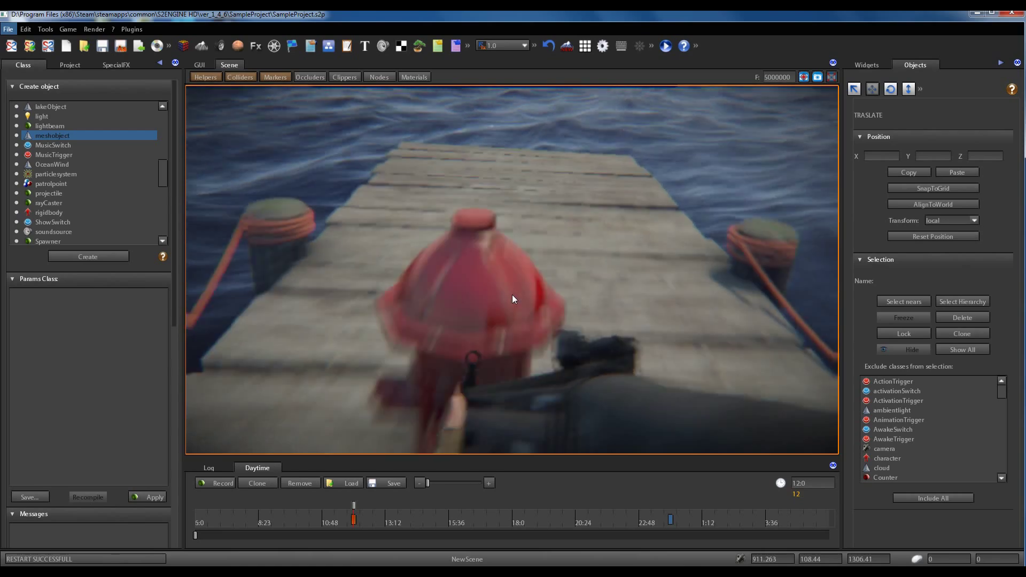
key(Escape)
Step: Select the fire hydrant and set its collide parameter to true
right_drag(512, 294, 417, 325)
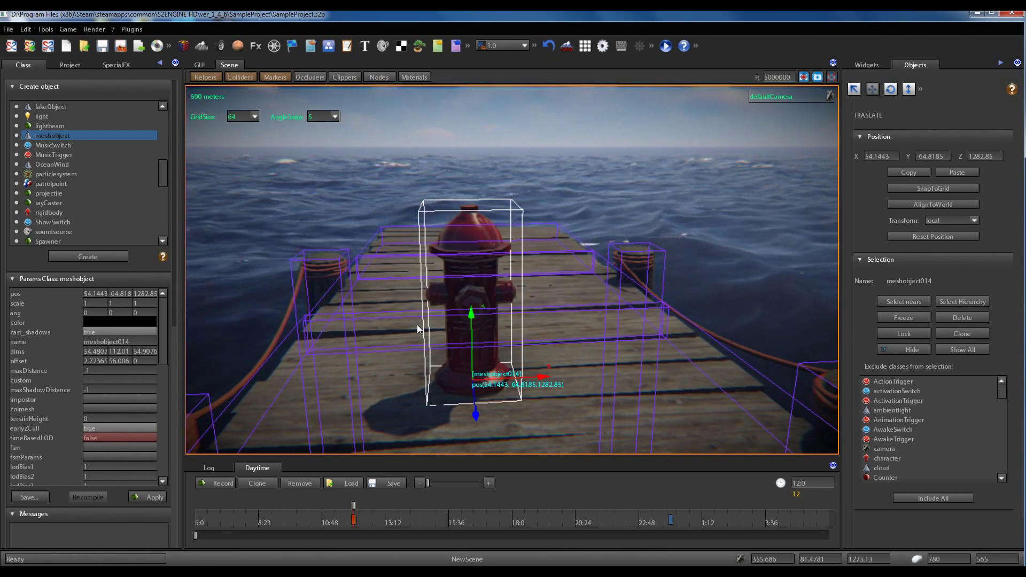
right_drag(419, 317, 442, 300)
middle_drag(442, 300, 442, 300)
scroll(442, 300, up, 4)
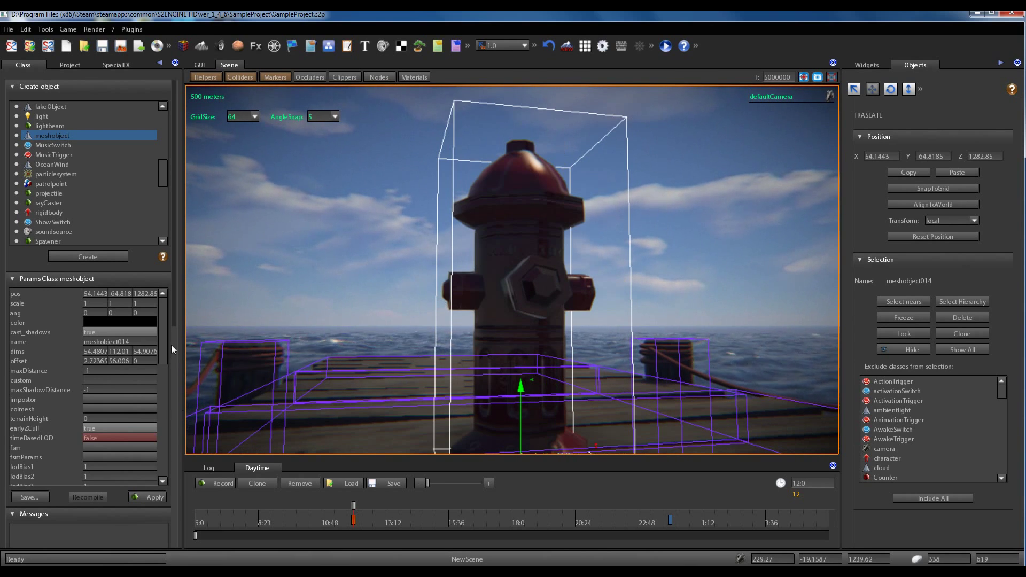
scroll(156, 409, down, 10)
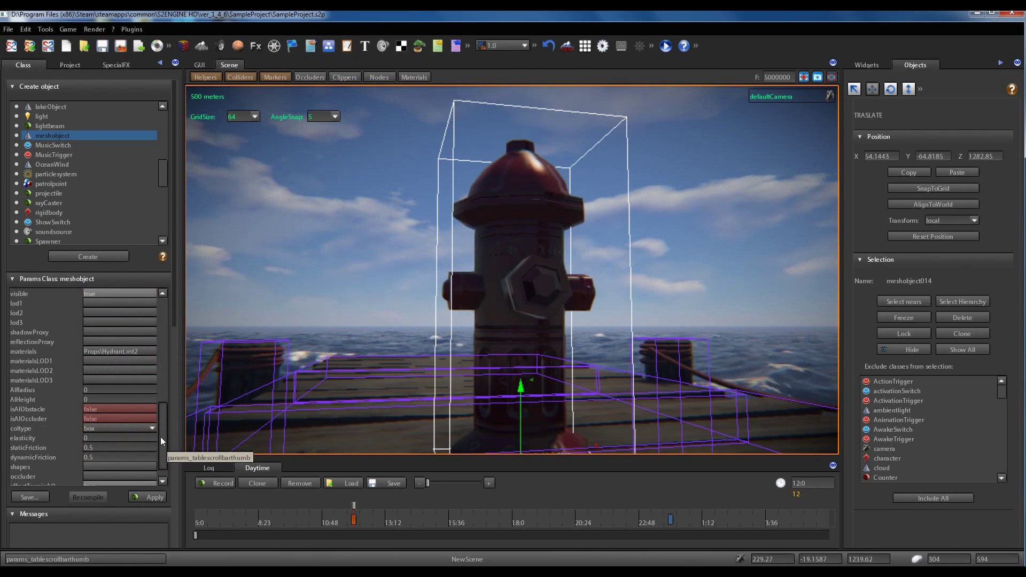
drag(161, 438, 169, 408)
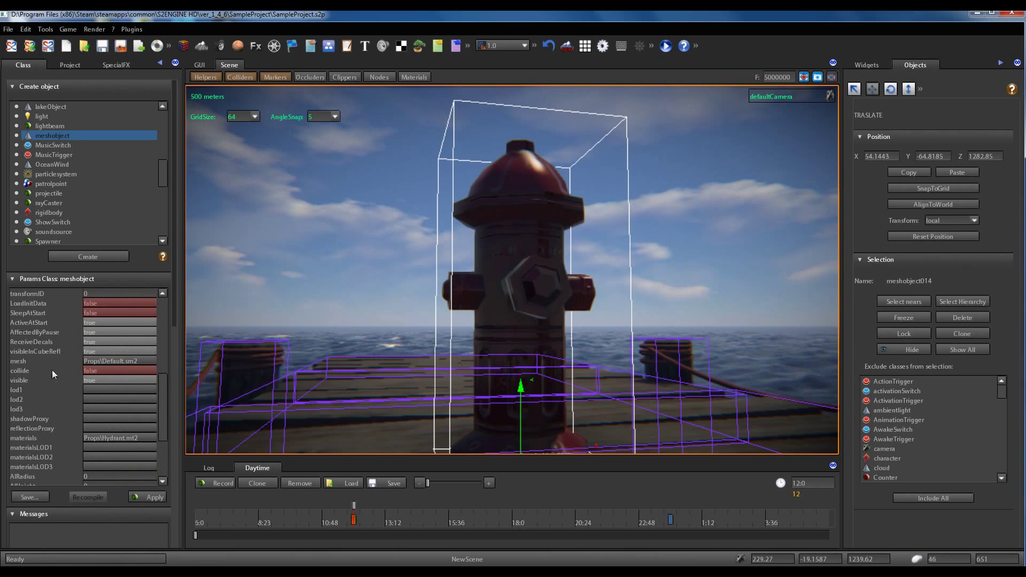
mouse_move(101, 373)
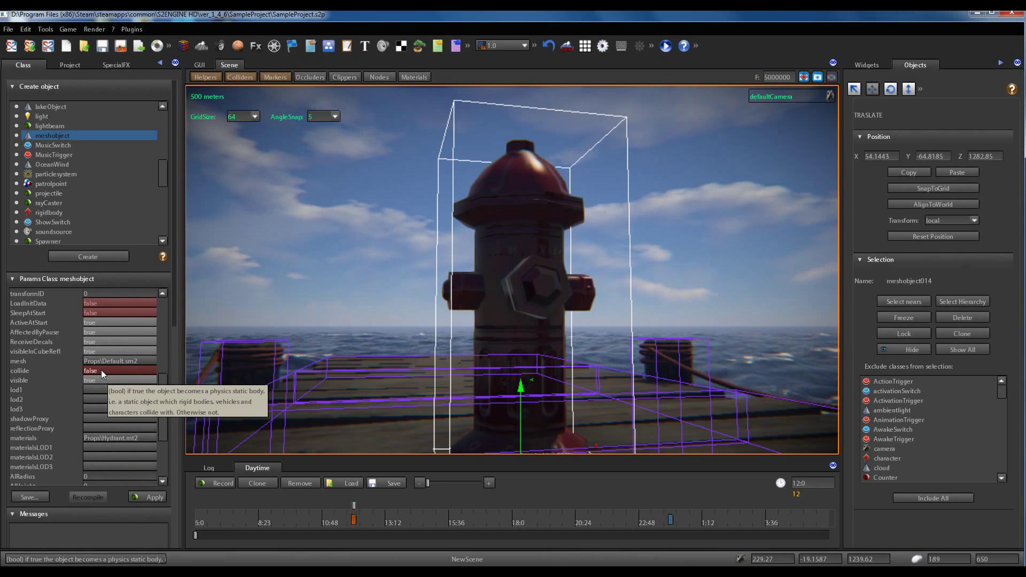
click(101, 370)
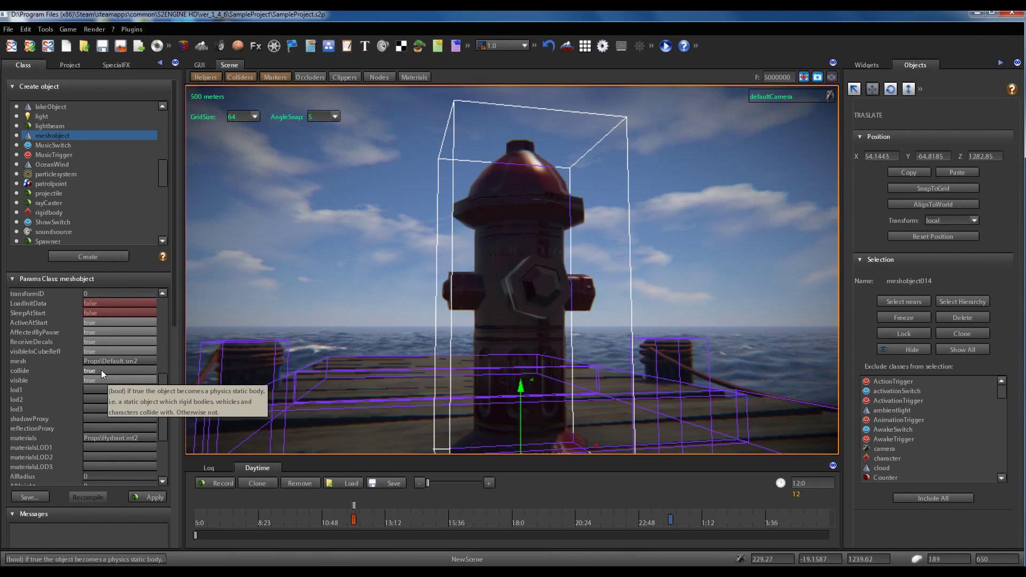
Step: Deselect the hydrant and examine the collider outline around it
click(665, 228)
scroll(639, 248, down, 3)
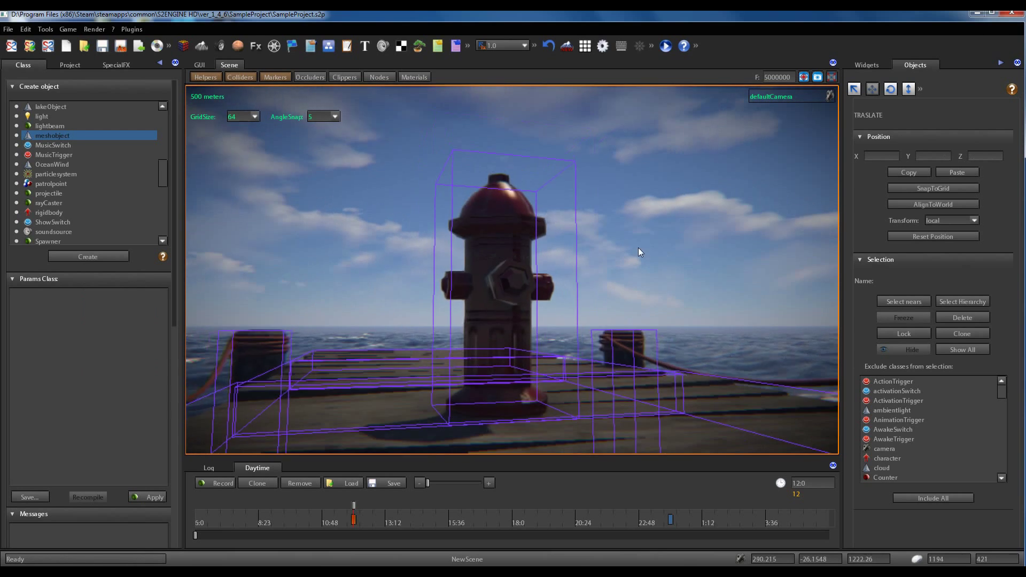
middle_drag(638, 249, 641, 245)
right_drag(641, 245, 642, 244)
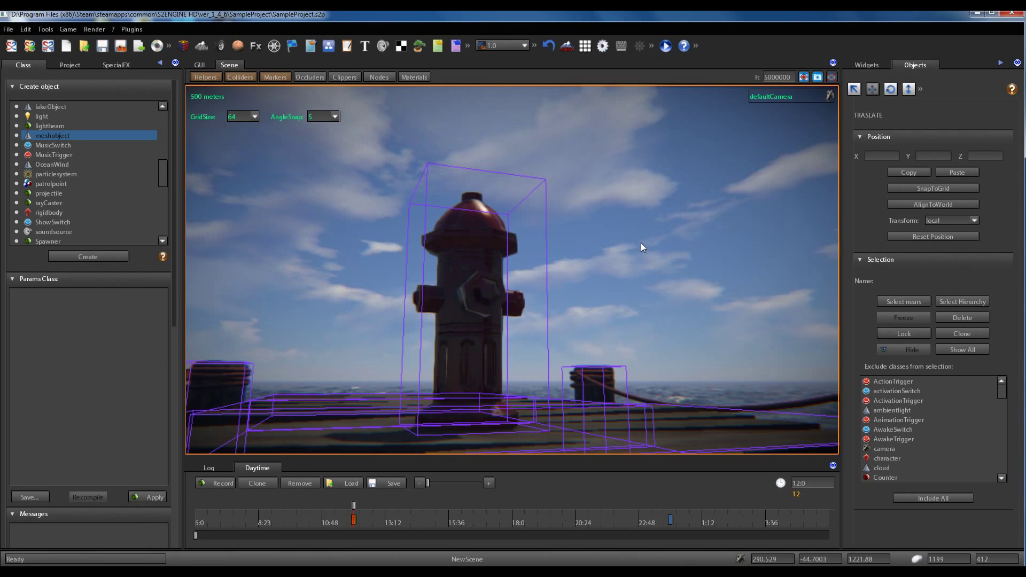
Step: Select the hydrant and compare its bounding box with the model's shape from several sides and at the base
click(480, 239)
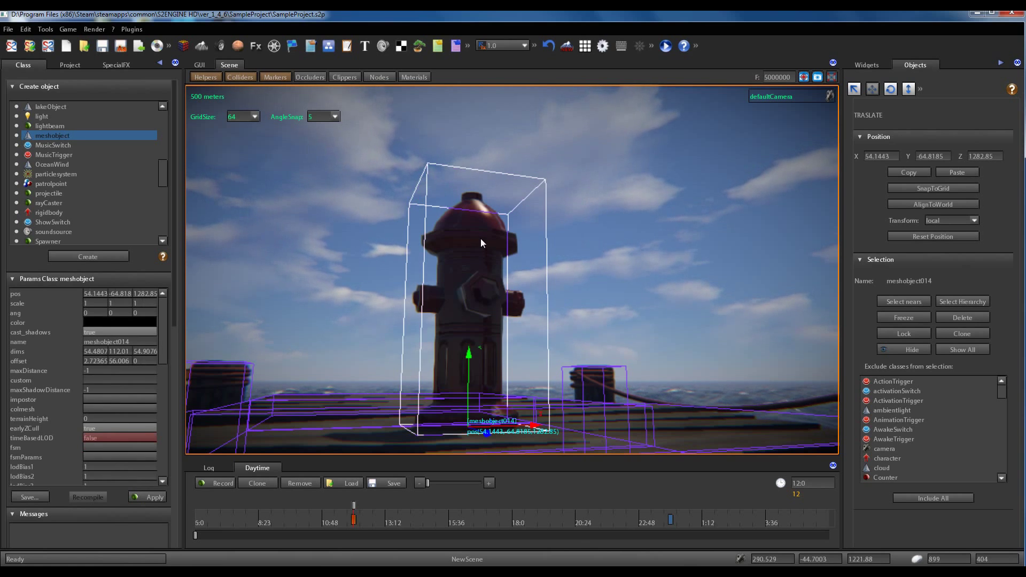
middle_drag(512, 253, 533, 276)
scroll(534, 277, up, 2)
right_drag(534, 277, 499, 256)
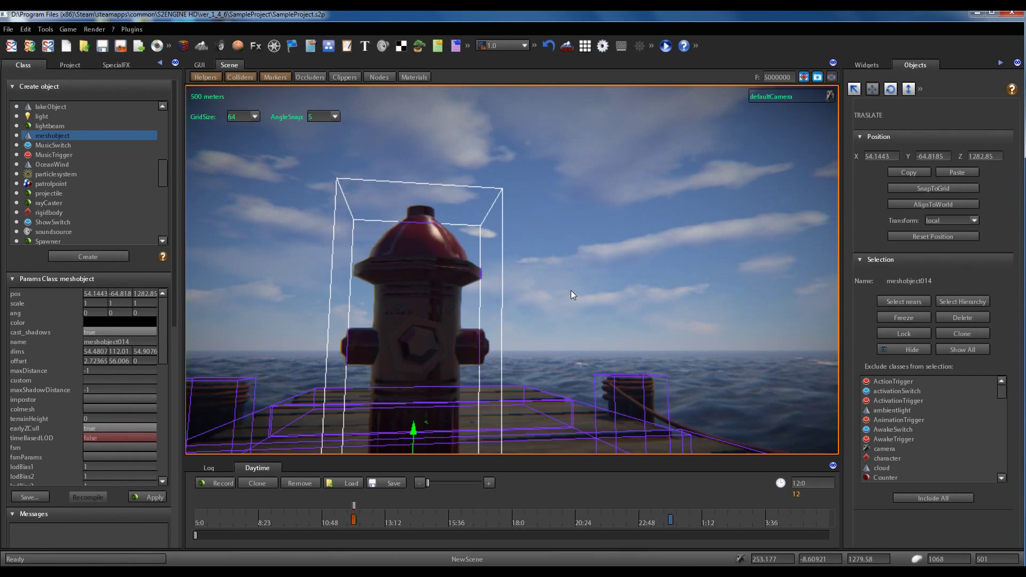
right_drag(571, 290, 582, 287)
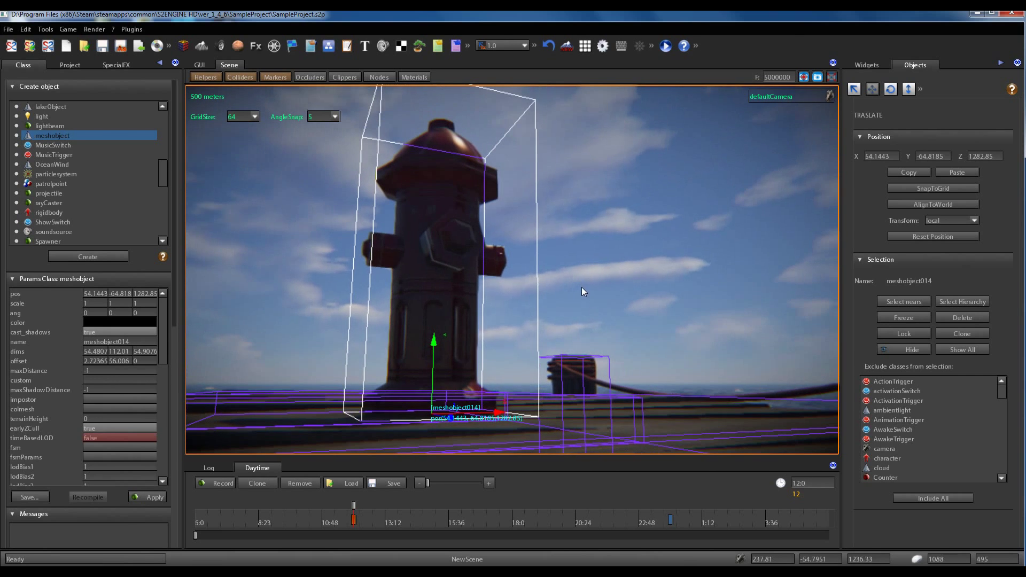
right_drag(392, 323, 448, 337)
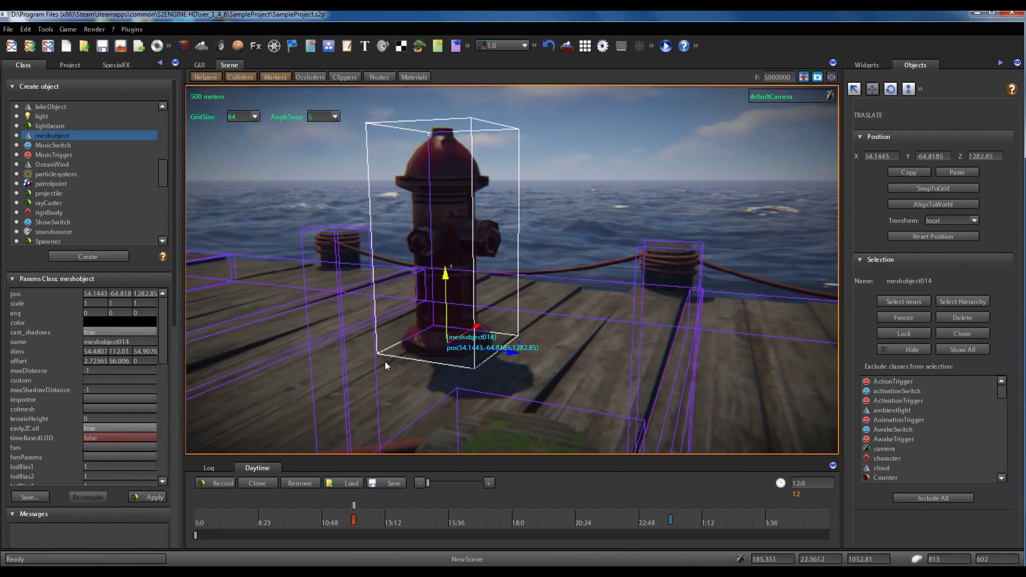
right_drag(363, 318, 366, 325)
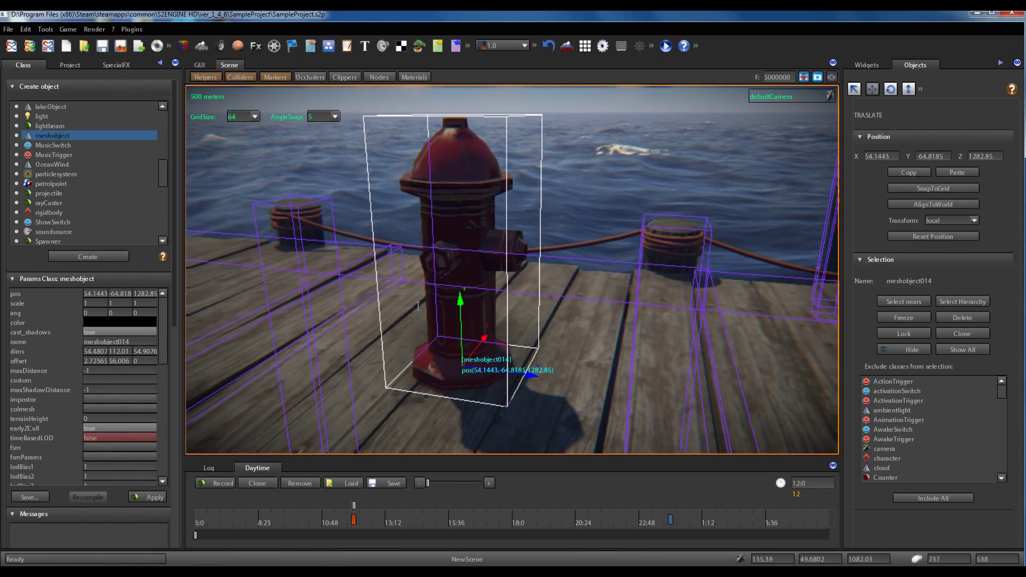
scroll(458, 305, up, 5)
right_drag(486, 313, 389, 285)
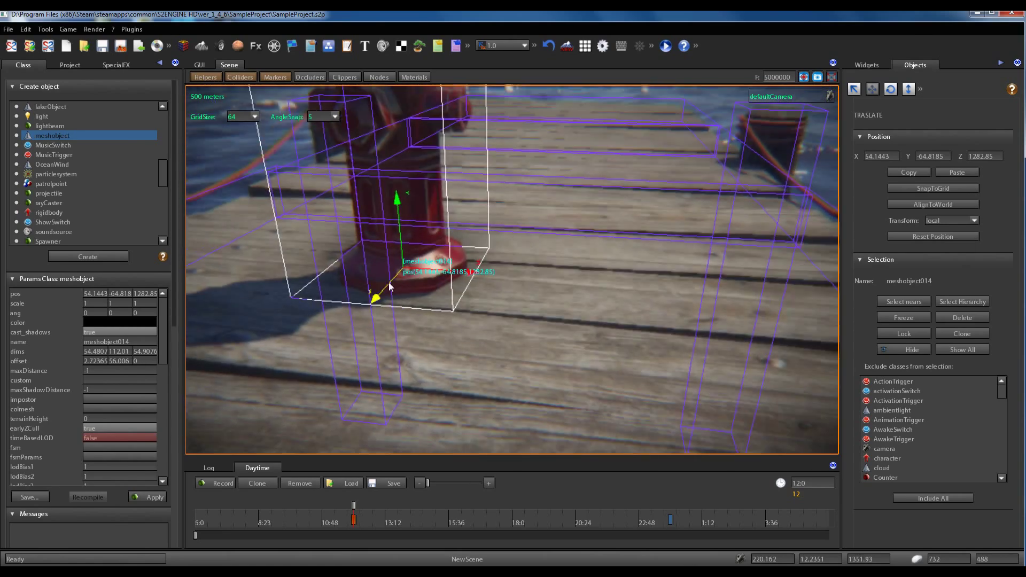
scroll(388, 282, up, 4)
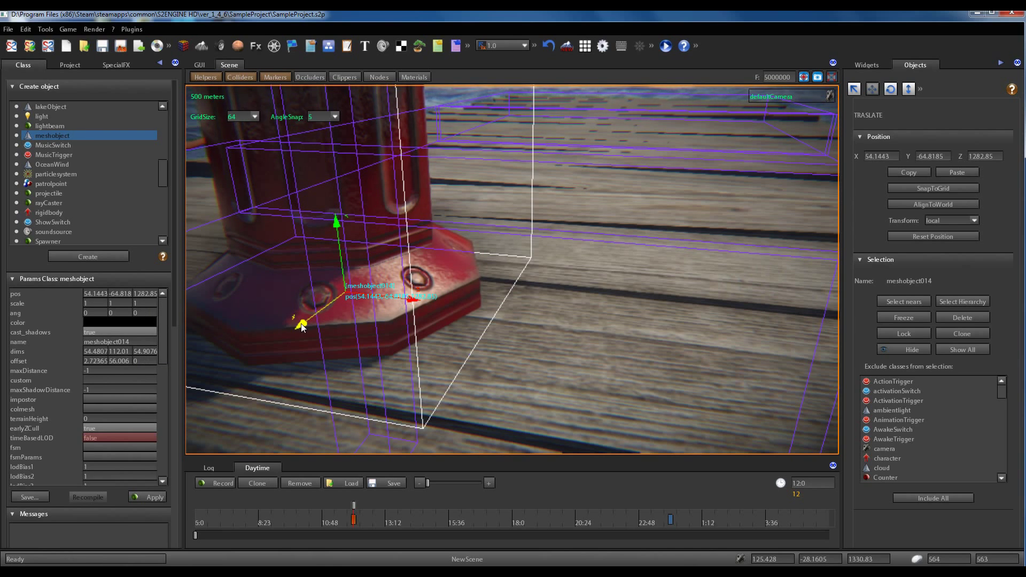
right_drag(412, 295, 467, 270)
Step: Set the hydrant's first dims value to 200 and check the resized collider from the side
scroll(471, 247, down, 4)
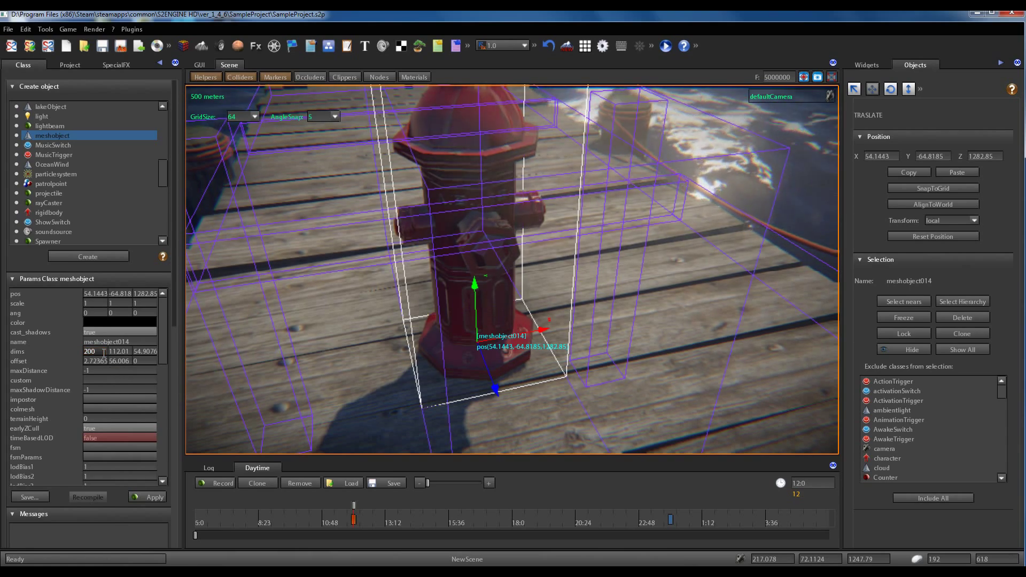
right_drag(365, 312, 465, 271)
middle_drag(464, 270, 522, 358)
scroll(522, 351, up, 3)
right_drag(521, 358, 470, 369)
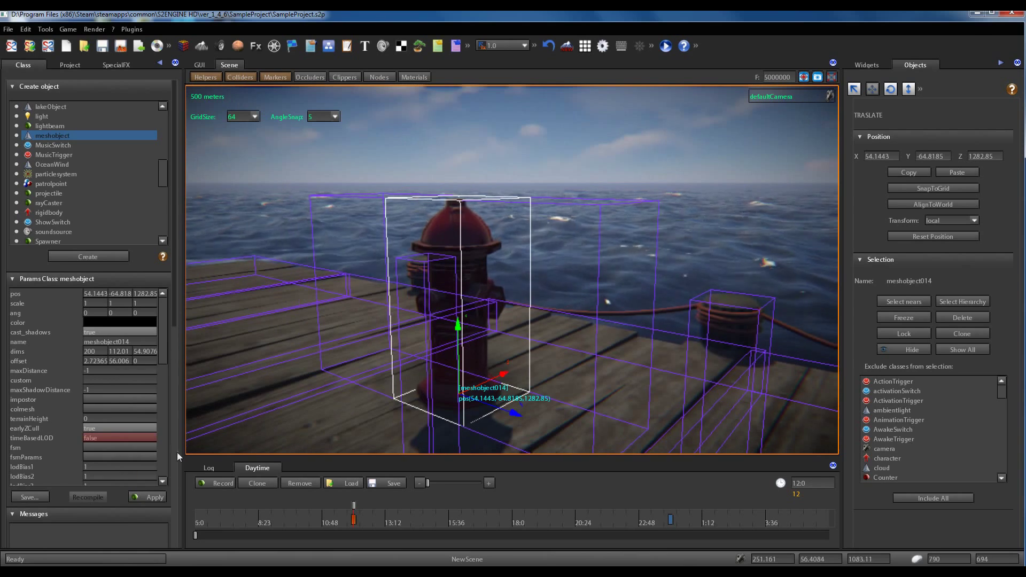
Step: Set the hydrant's second dims value to 300 and its third dims value to 200
click(127, 351)
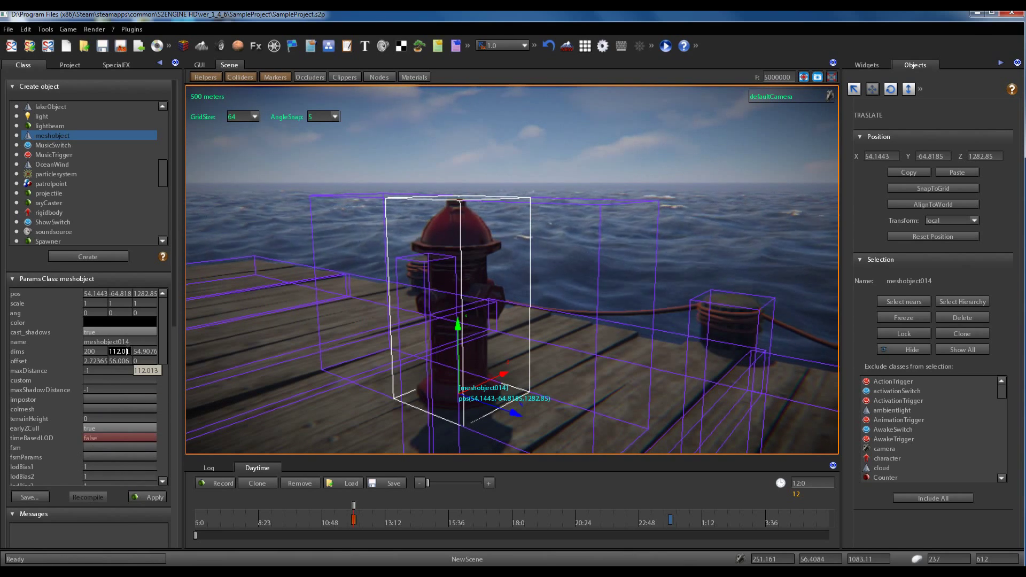
right_drag(399, 384, 503, 373)
click(151, 353)
text(200)
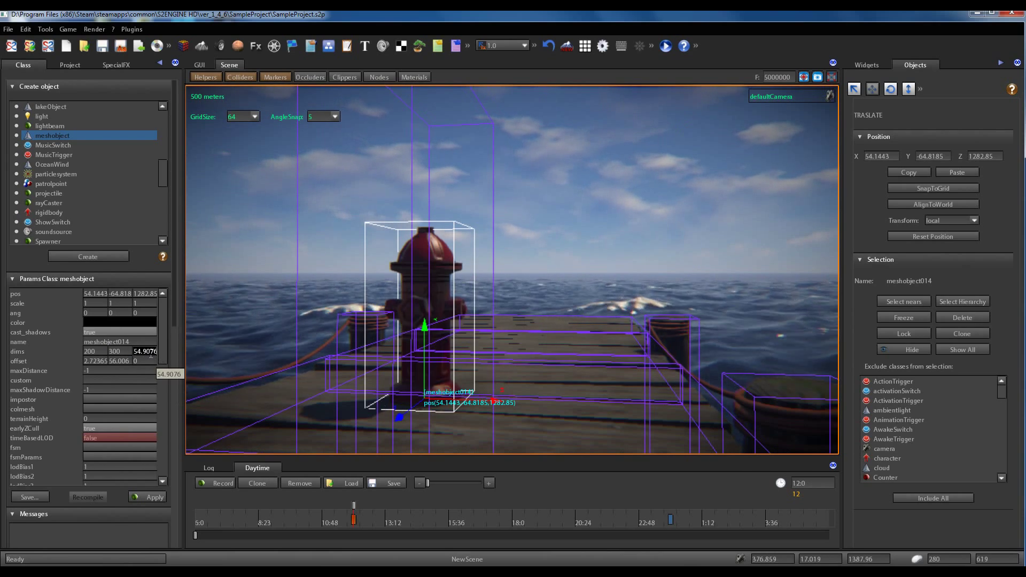
key(Return)
right_drag(414, 289, 425, 288)
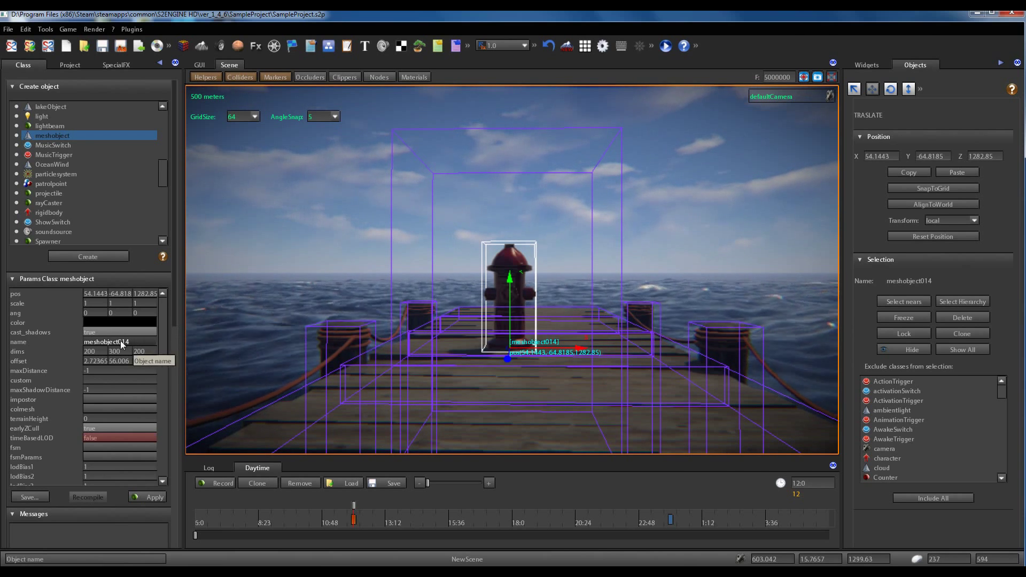
Step: Reset the box collider's size by setting all three of the hydrant's dims values to 0
click(102, 352)
text(0)
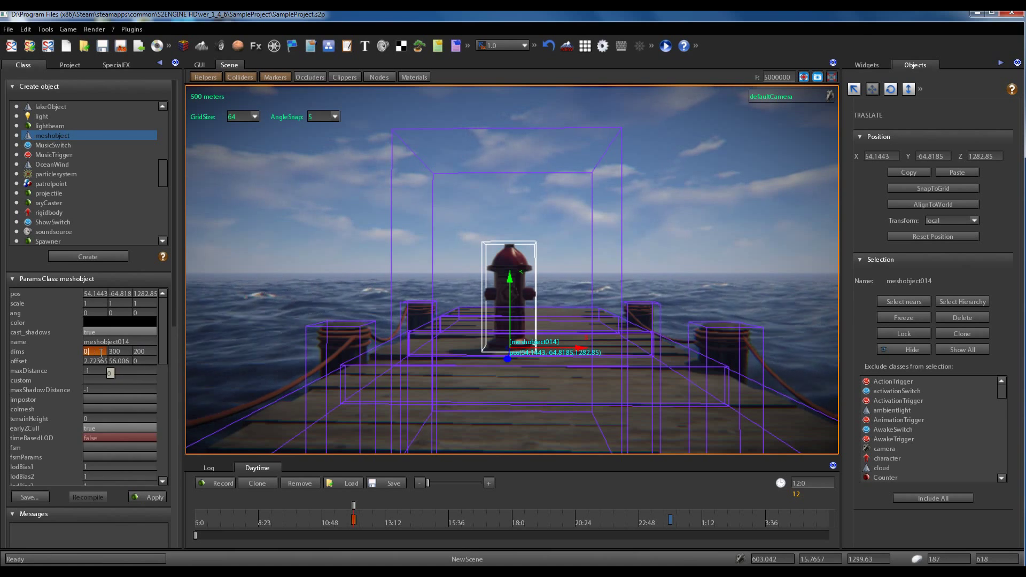
key(Return)
click(130, 352)
key(BackSpace)
key(BackSpace)
key(BackSpace)
text(0)
click(138, 351)
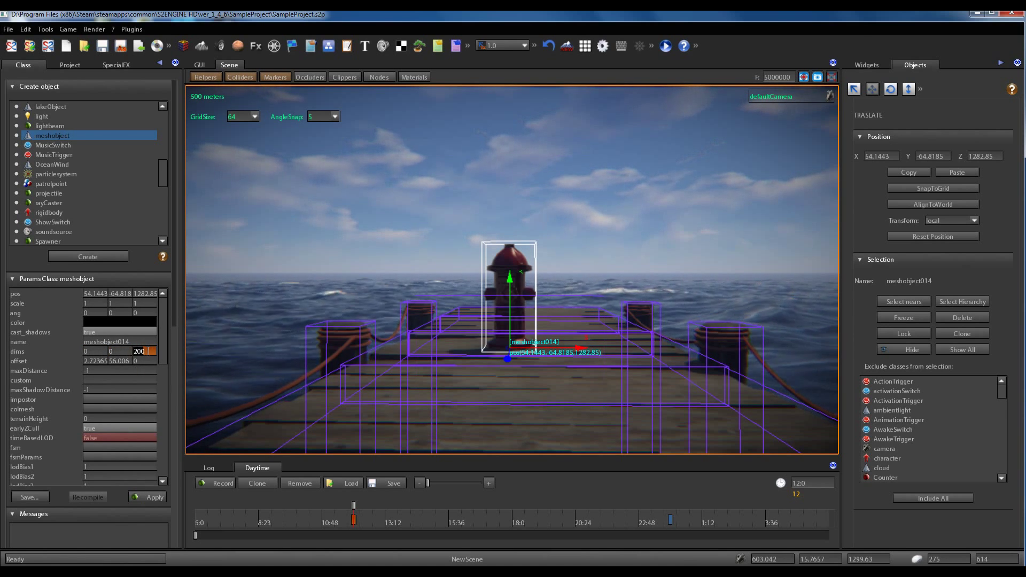
key(BackSpace)
key(BackSpace)
key(BackSpace)
text(0)
key(Return)
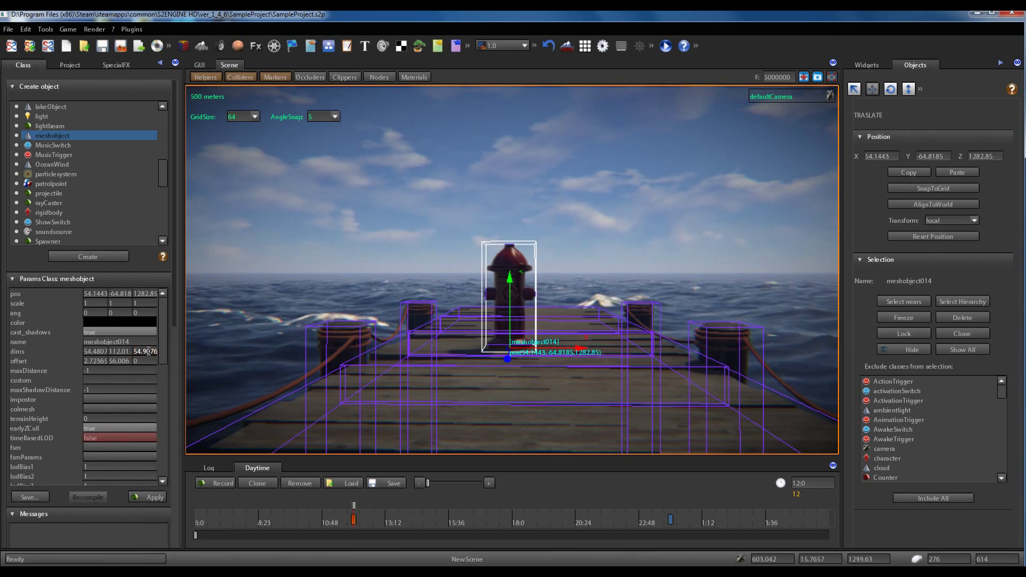
Step: Examine the reset collider around the hydrant up close with the object deselected
scroll(421, 308, up, 8)
right_drag(422, 308, 426, 307)
scroll(425, 307, down, 5)
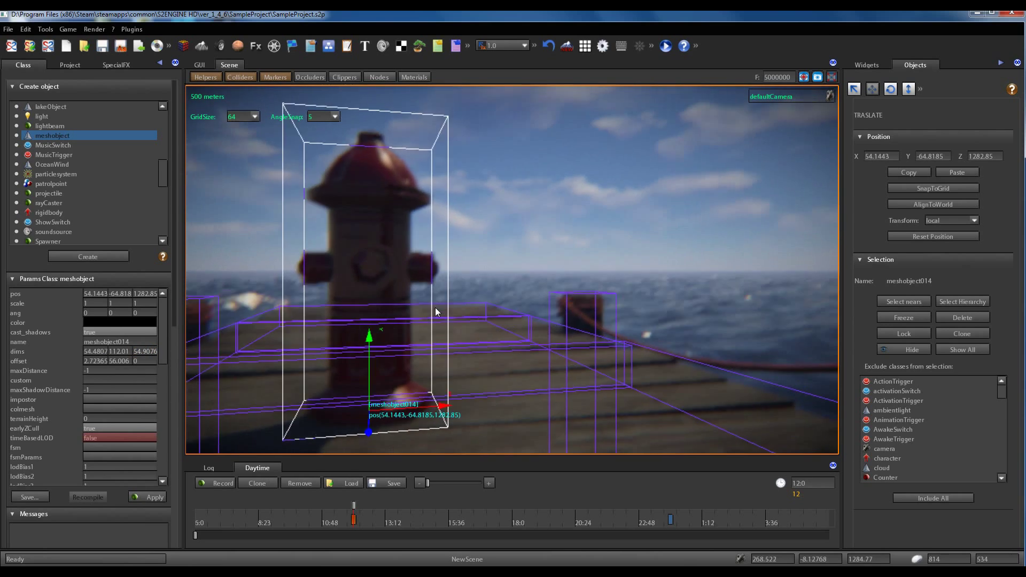
click(562, 232)
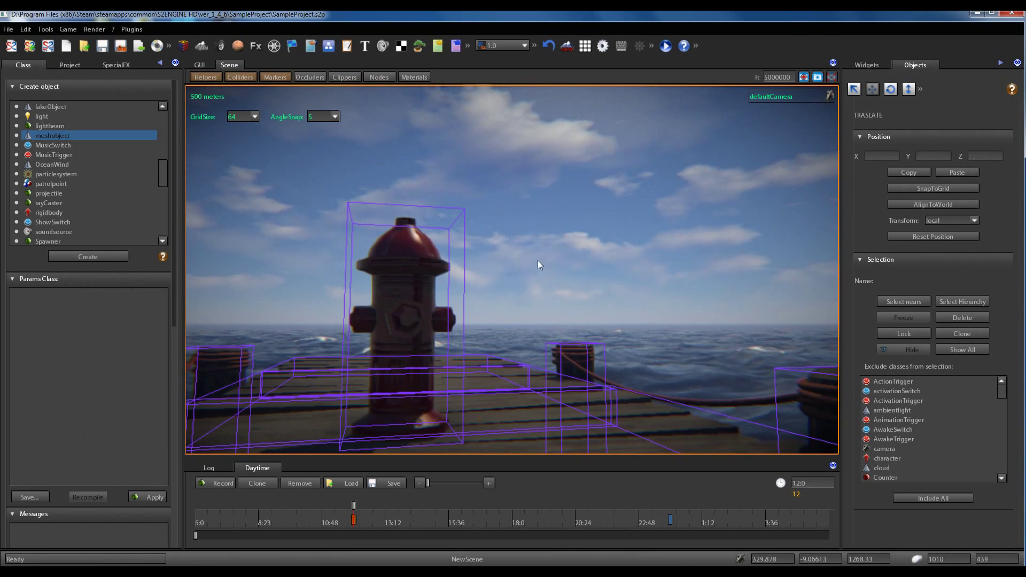
Step: Select the hydrant, set its second offset value to 200 and check the shifted box collider
click(419, 273)
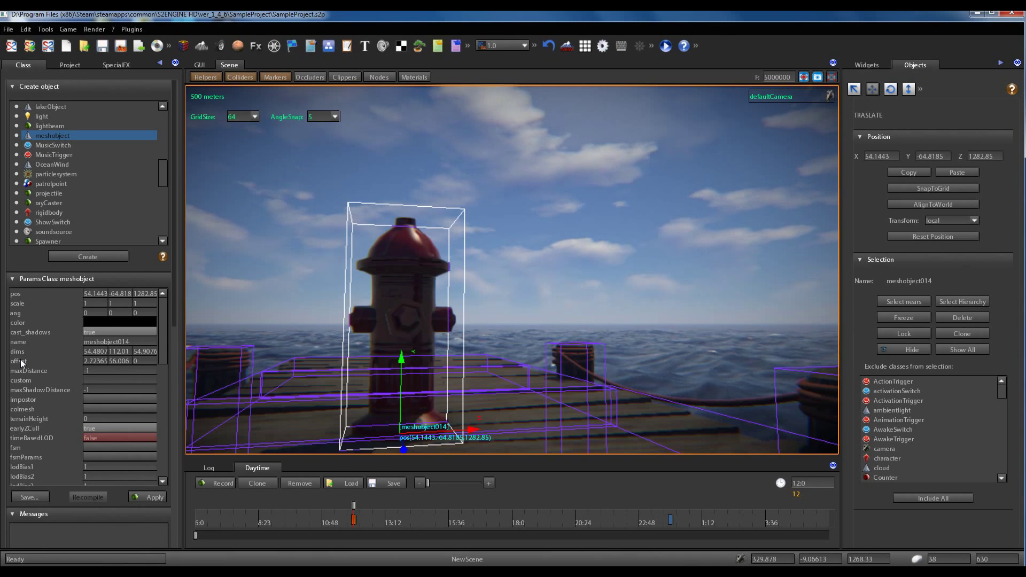
scroll(321, 339, down, 4)
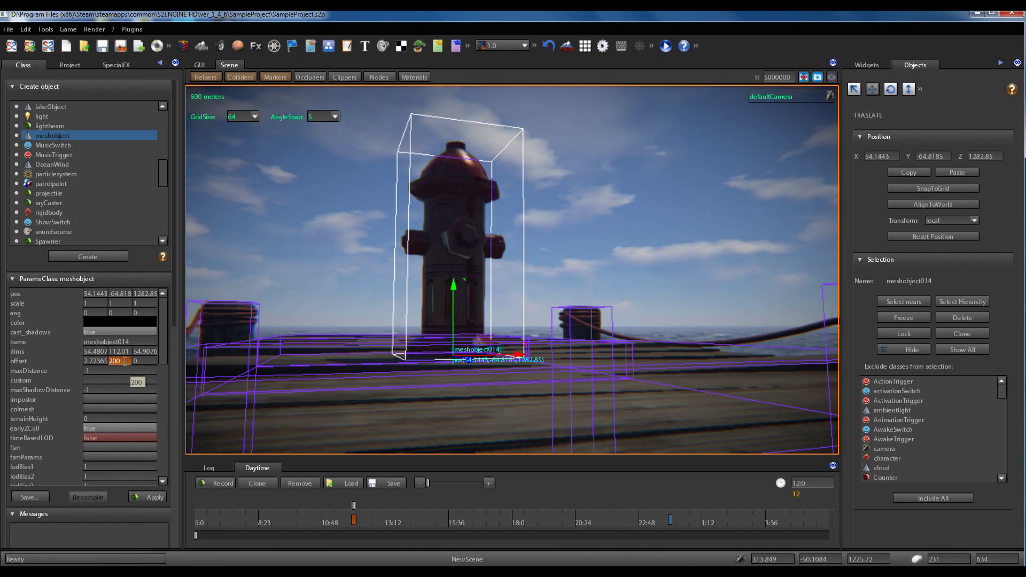
key(Return)
right_drag(441, 314, 441, 314)
middle_drag(441, 313, 441, 314)
scroll(441, 315, down, 4)
right_drag(441, 314, 444, 313)
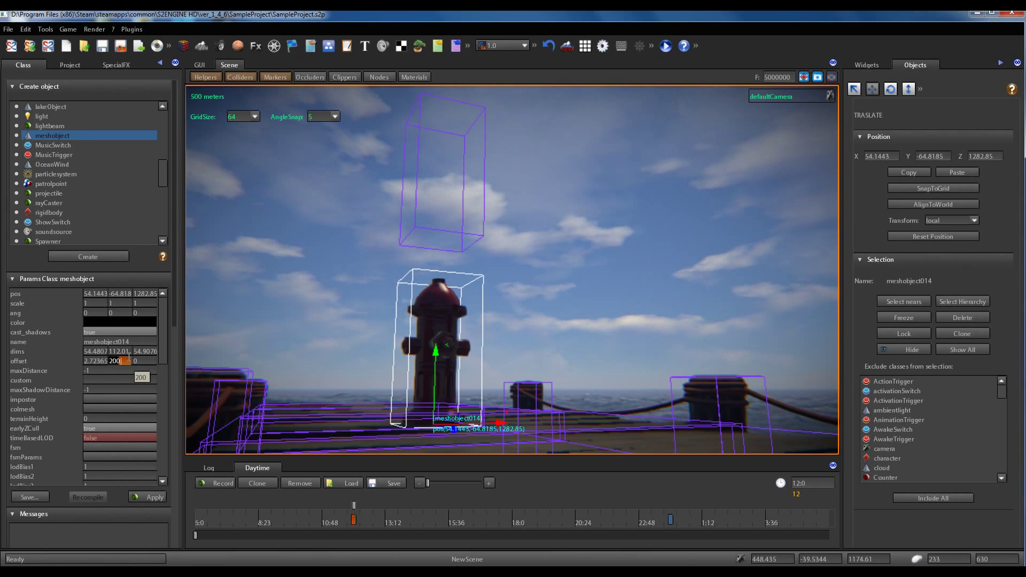
Step: Lower the box collider by setting the hydrant's second offset value to 50
key(BackSpace)
key(BackSpace)
key(BackSpace)
text(50)
key(Return)
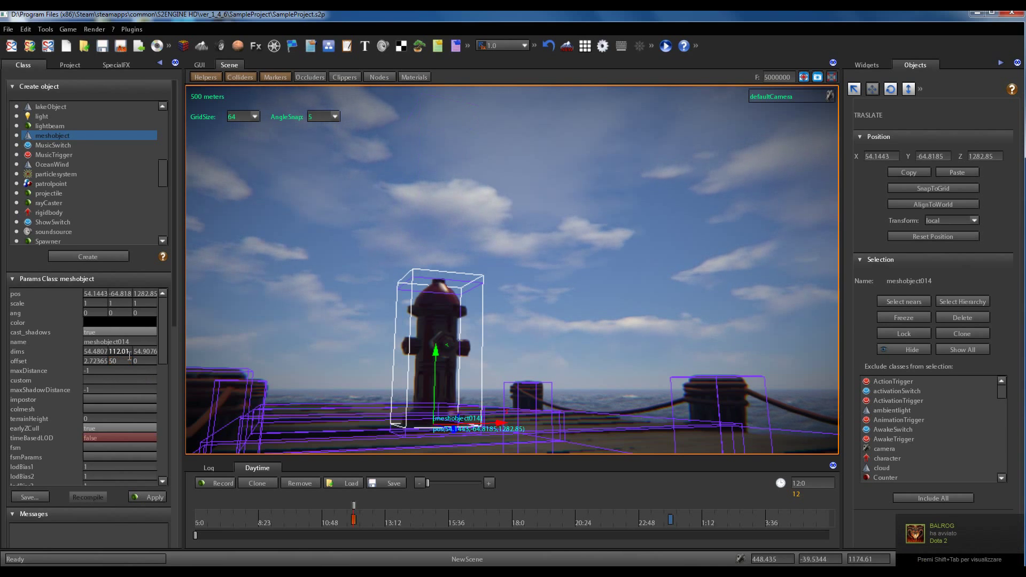
Step: Raise the box collider above the hydrant again by setting the second offset value to 200
click(128, 361)
text(200)
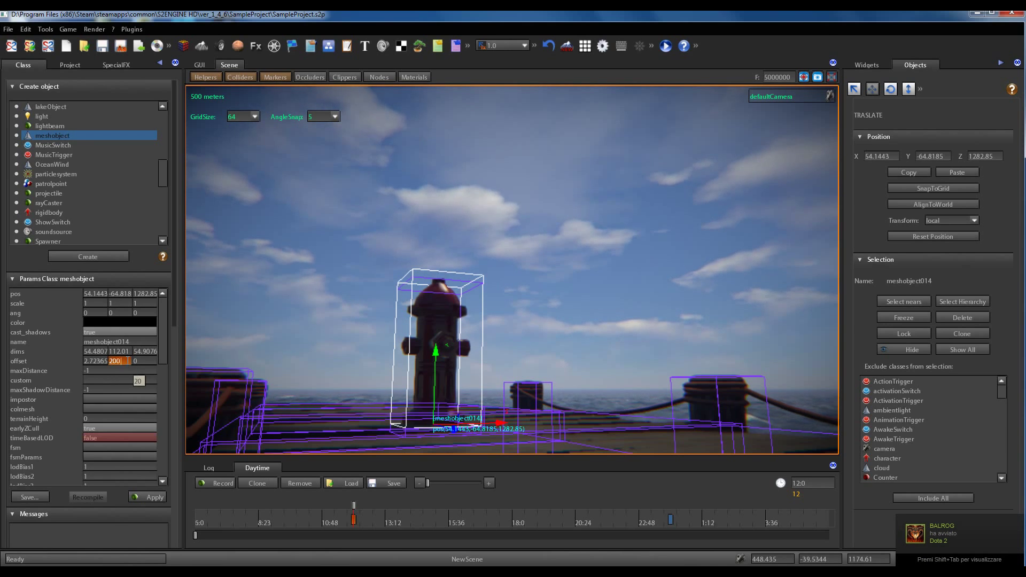
key(Return)
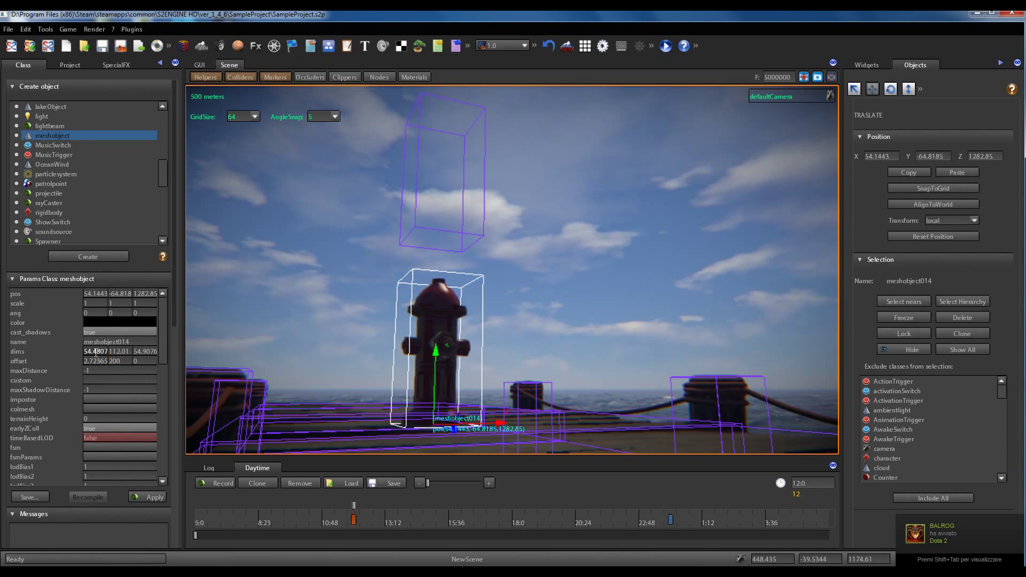
Step: Restore the box collider's default size and offset by setting the hydrant's dims values to 0
text(0)
key(Return)
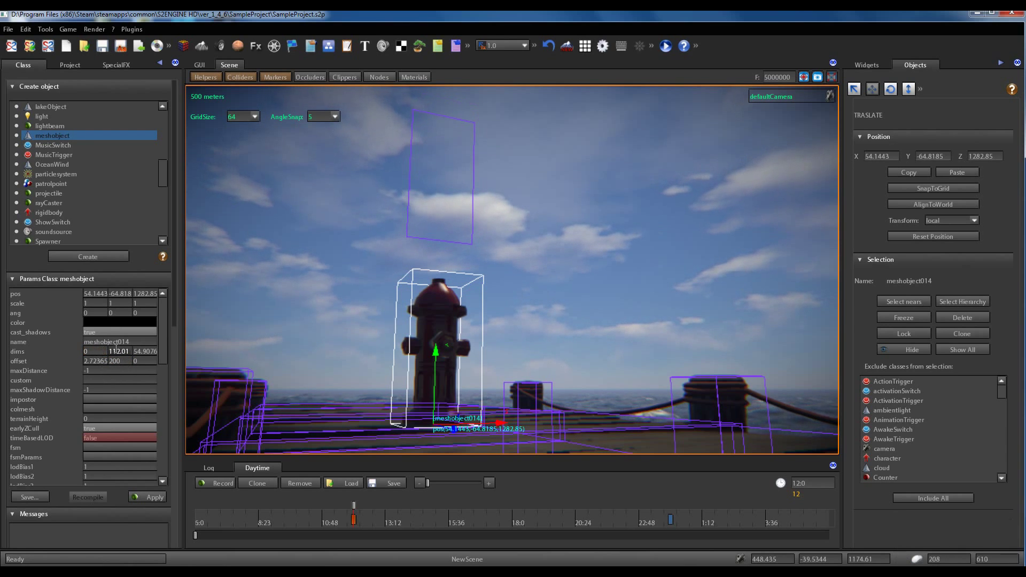
key(Return)
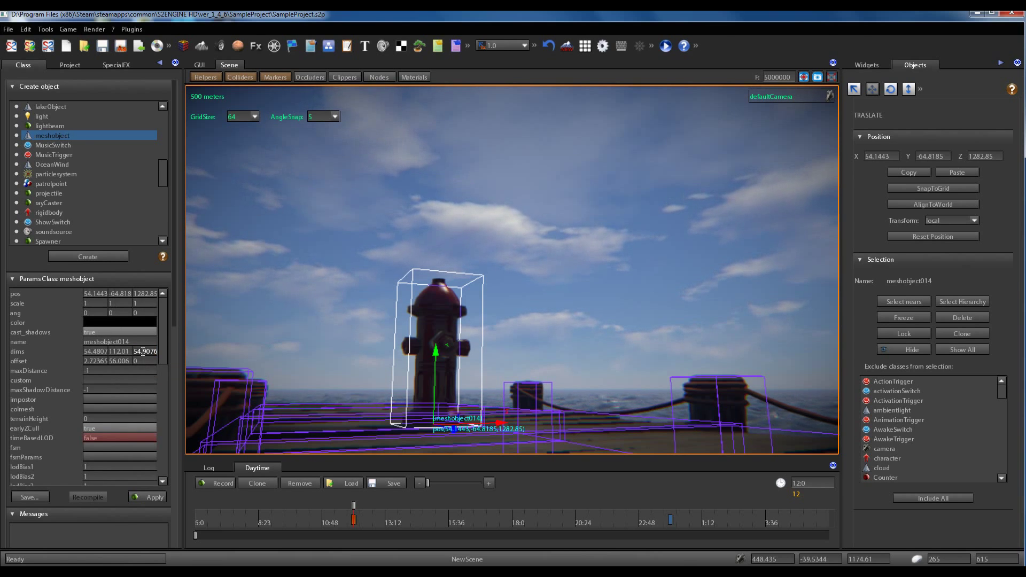
Step: Deselect the hydrant to inspect its restored box collider, then reselect it and view it from several distances
click(532, 266)
right_drag(532, 266, 531, 266)
scroll(532, 265, down, 5)
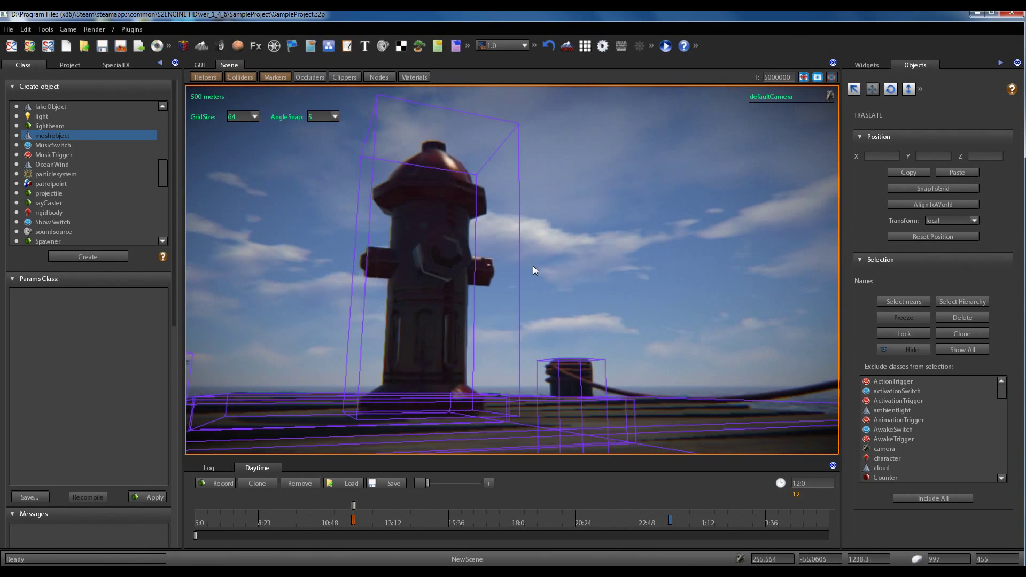
click(450, 253)
scroll(495, 236, down, 8)
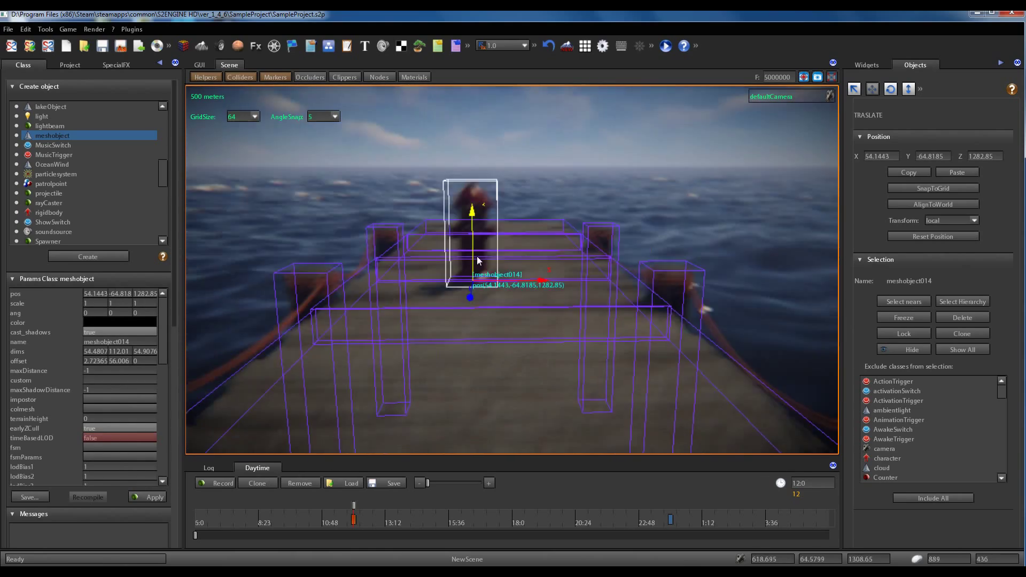
scroll(478, 256, up, 5)
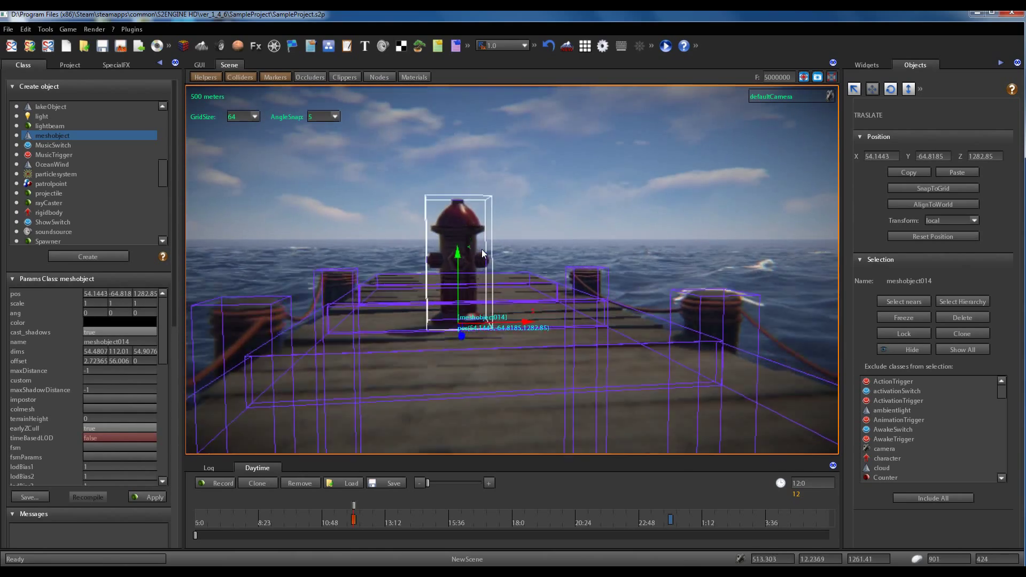
scroll(482, 249, up, 5)
Step: Review the available collider shapes and set the hydrant's coltype to cylinder
drag(164, 337, 181, 463)
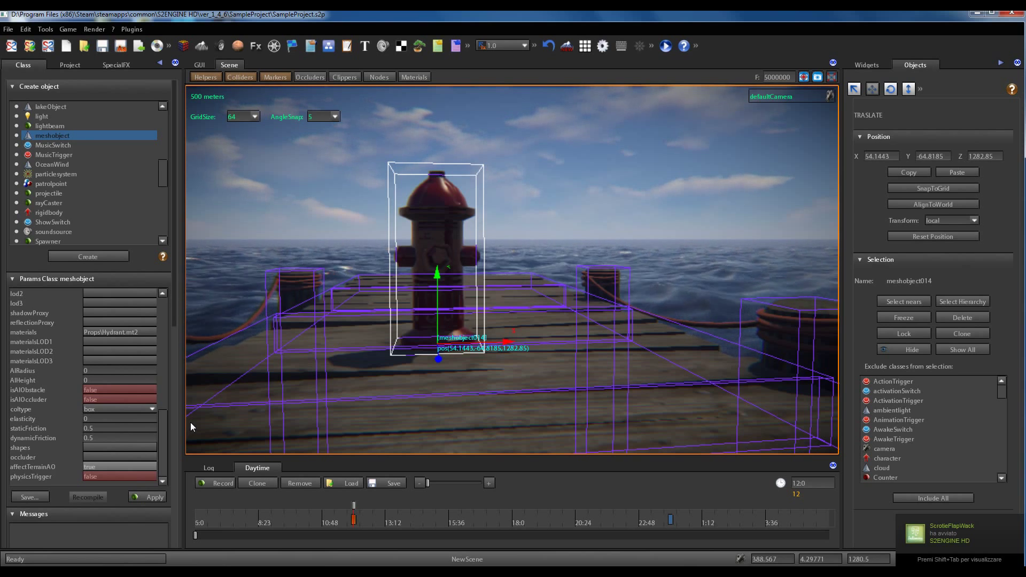
click(152, 409)
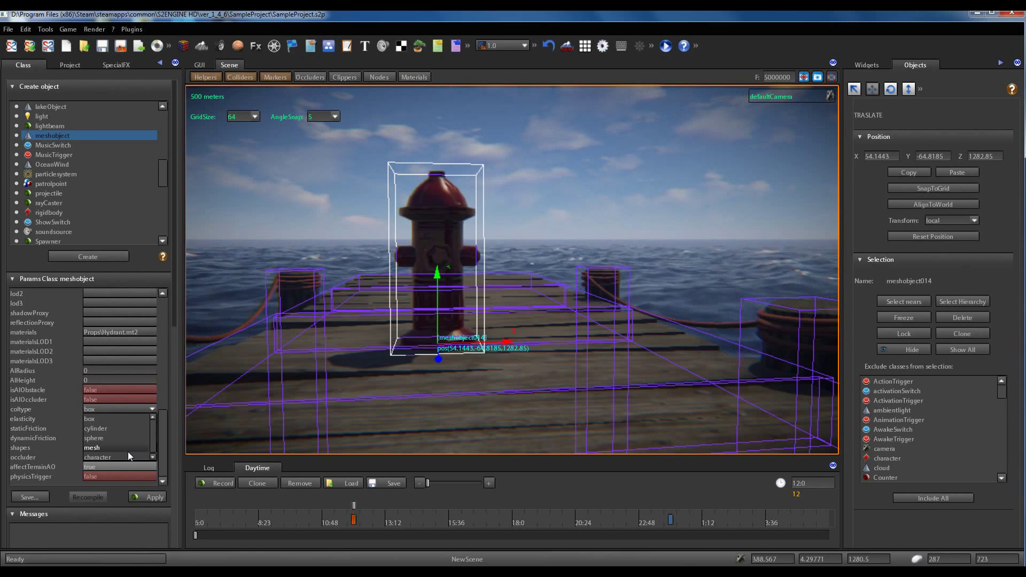
click(152, 409)
middle_drag(350, 331, 370, 303)
scroll(370, 303, up, 3)
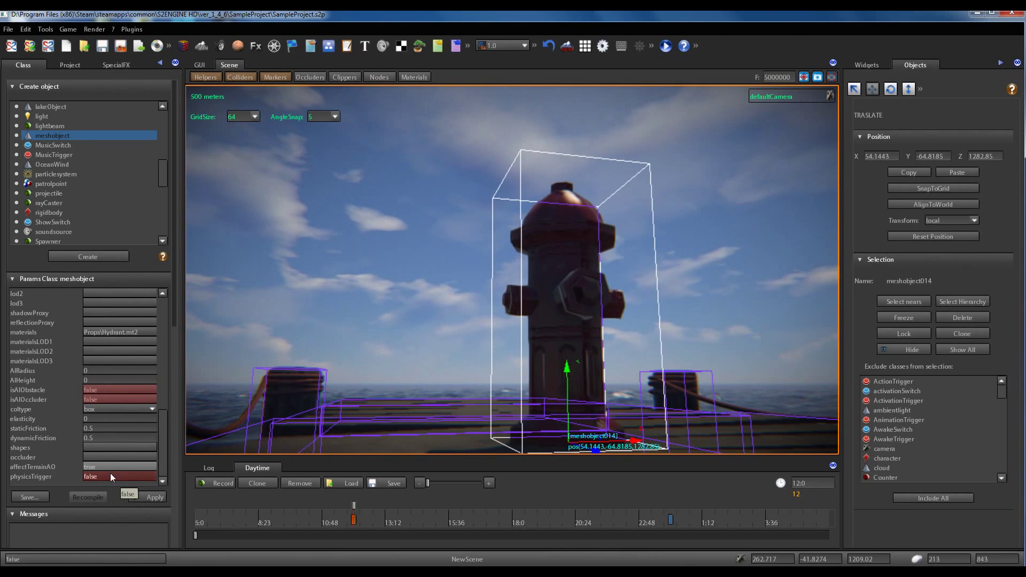
click(153, 409)
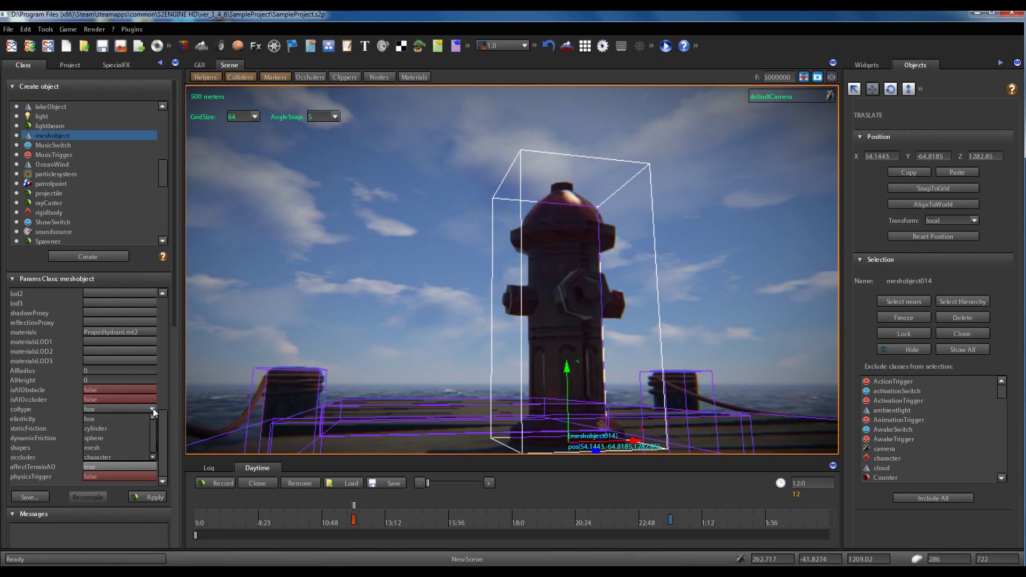
click(102, 429)
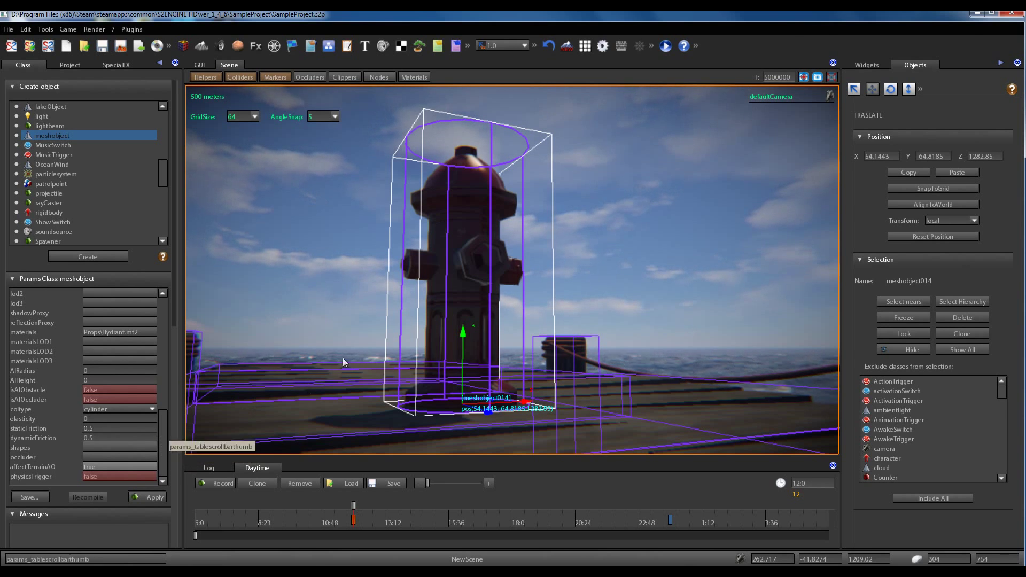
Step: Set the cylinder collider's first dims value to 200 and second to 300, and check the enlarged shape
drag(162, 438, 165, 314)
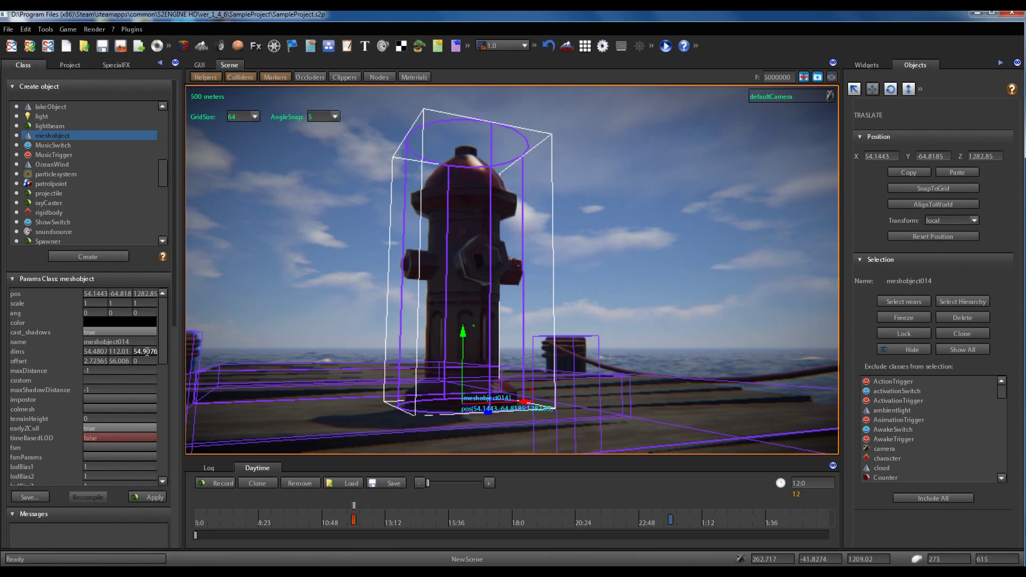
double_click(94, 352)
text(200)
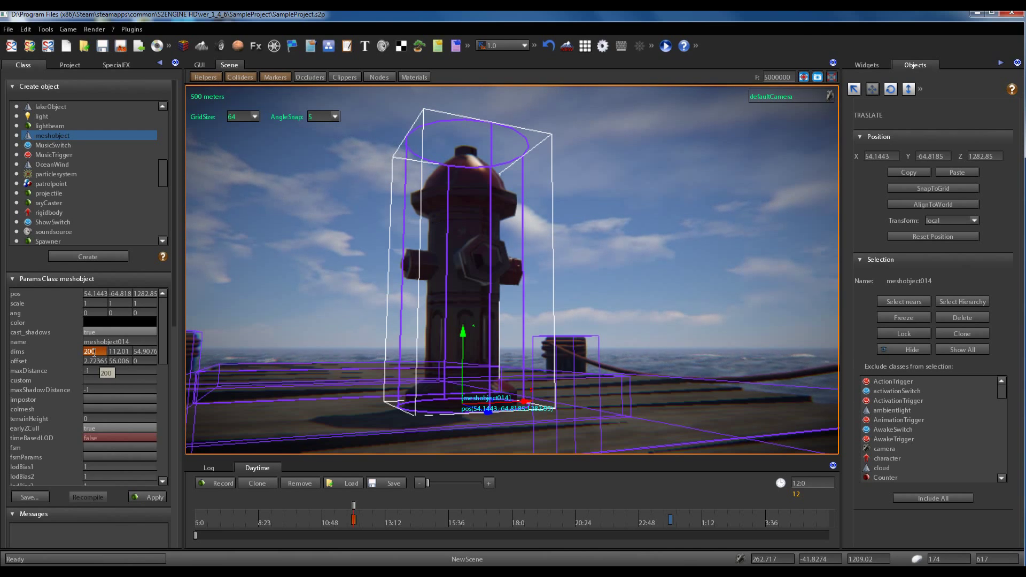
key(Return)
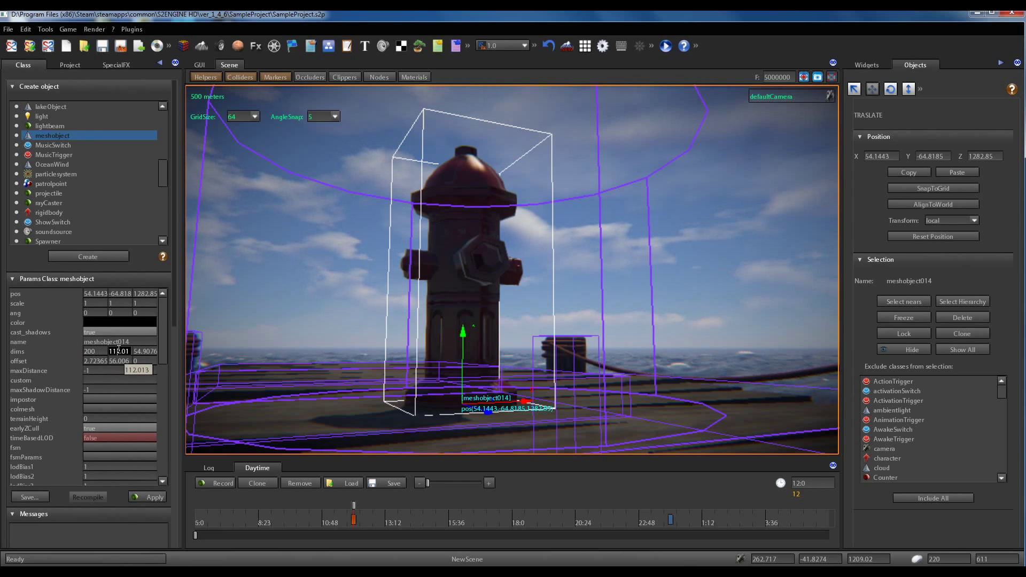
double_click(119, 351)
text(300)
key(Return)
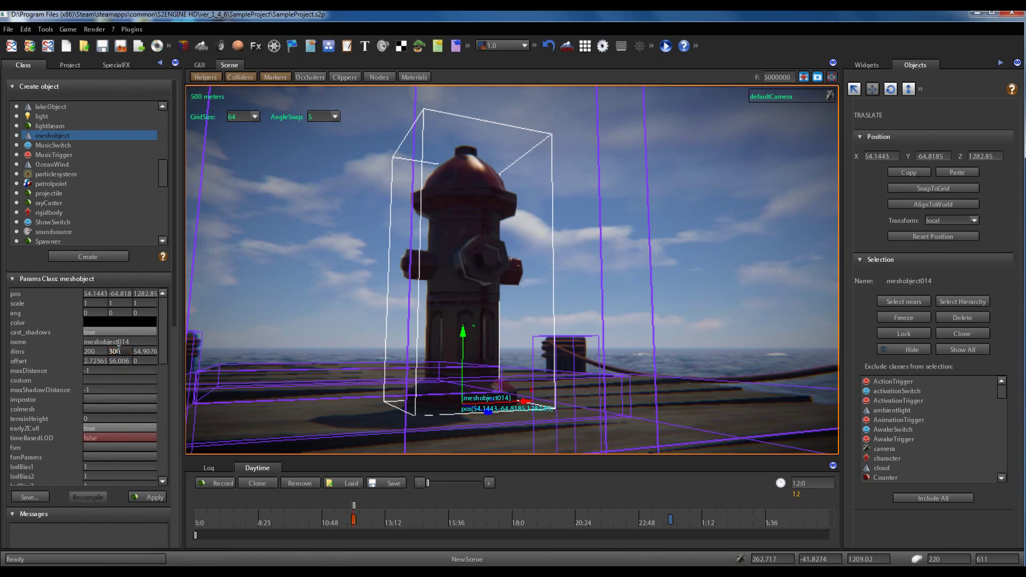
scroll(487, 306, down, 5)
middle_drag(487, 306, 487, 305)
scroll(487, 306, up, 3)
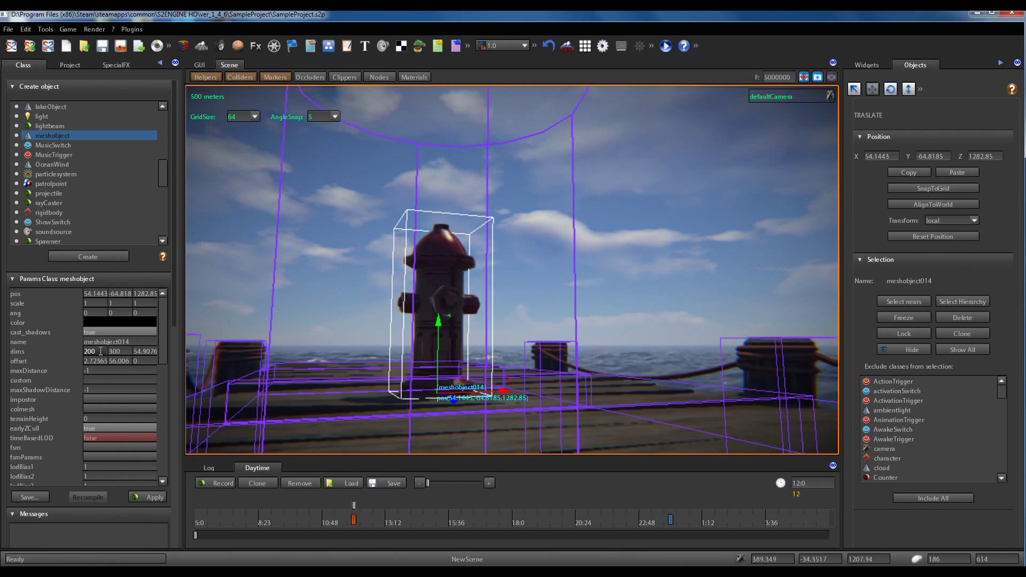
Step: Reset the cylinder collider's size by setting all three dims values to 0
click(101, 352)
text(0)
key(Return)
double_click(127, 353)
text(0)
key(Return)
double_click(143, 351)
text(0)
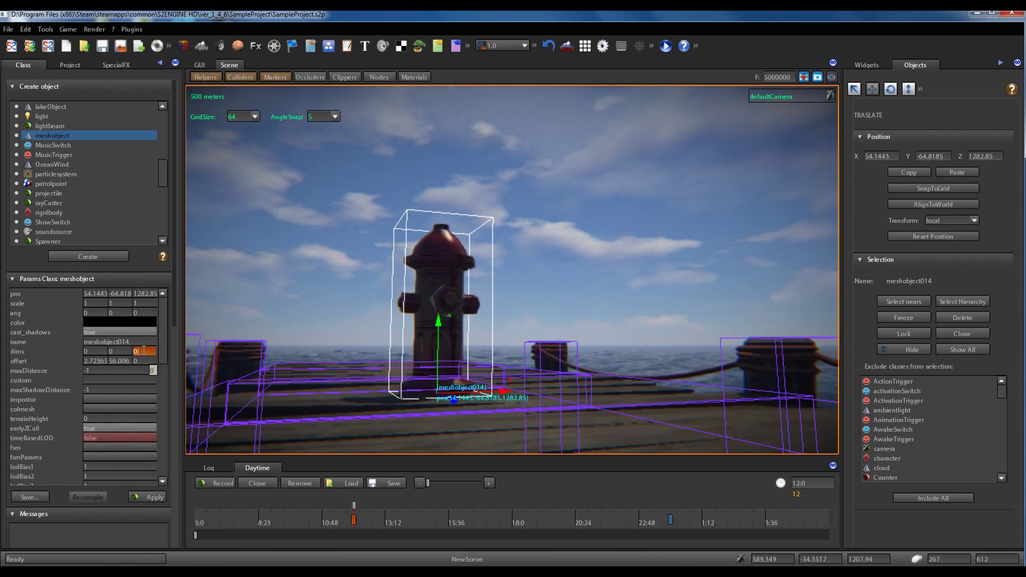
key(Return)
Step: Inspect the cylinder collider around the hydrant and raise it by setting the second offset value to 200
right_drag(521, 338, 507, 339)
scroll(507, 341, up, 3)
scroll(506, 341, down, 1)
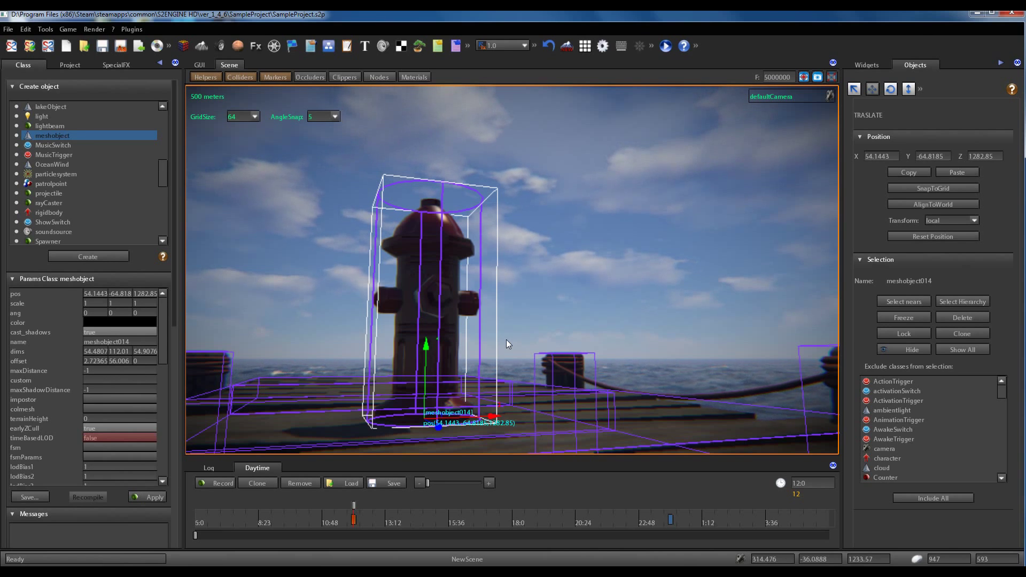
key(a)
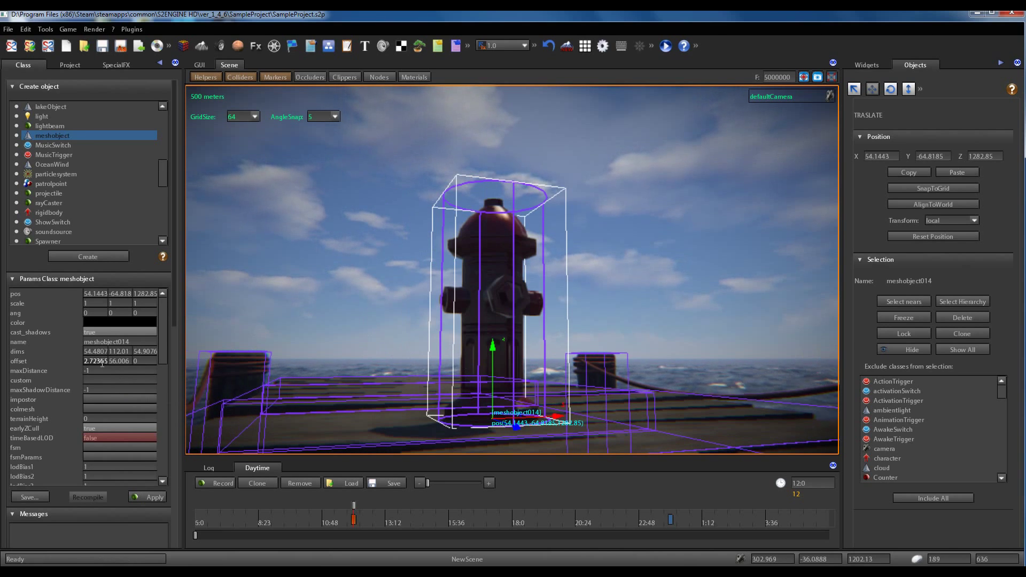
click(120, 362)
text(200)
key(Return)
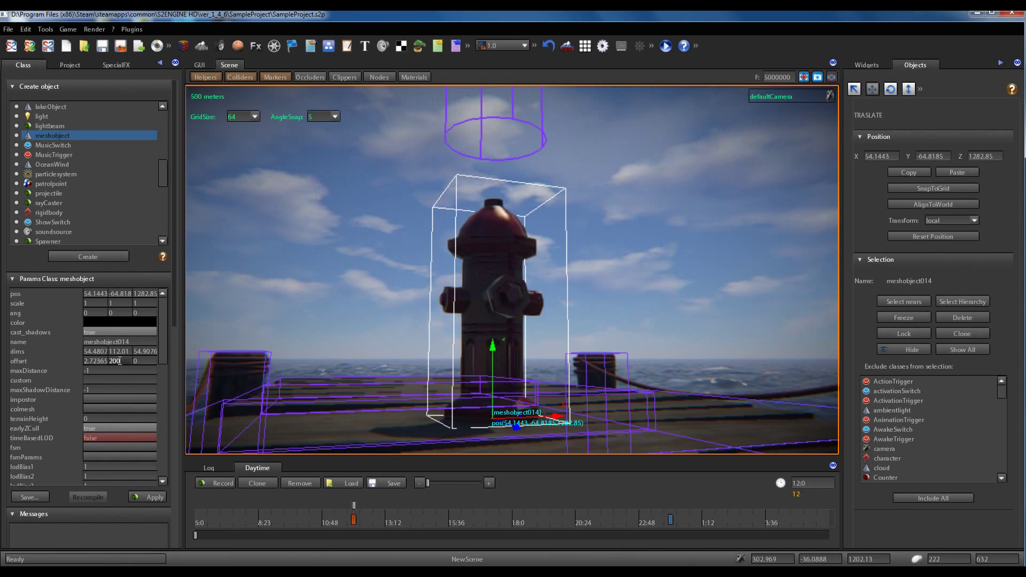
Step: Lower the cylinder collider back onto the hydrant by setting the second offset value to 50
key(s)
right_drag(477, 359, 480, 358)
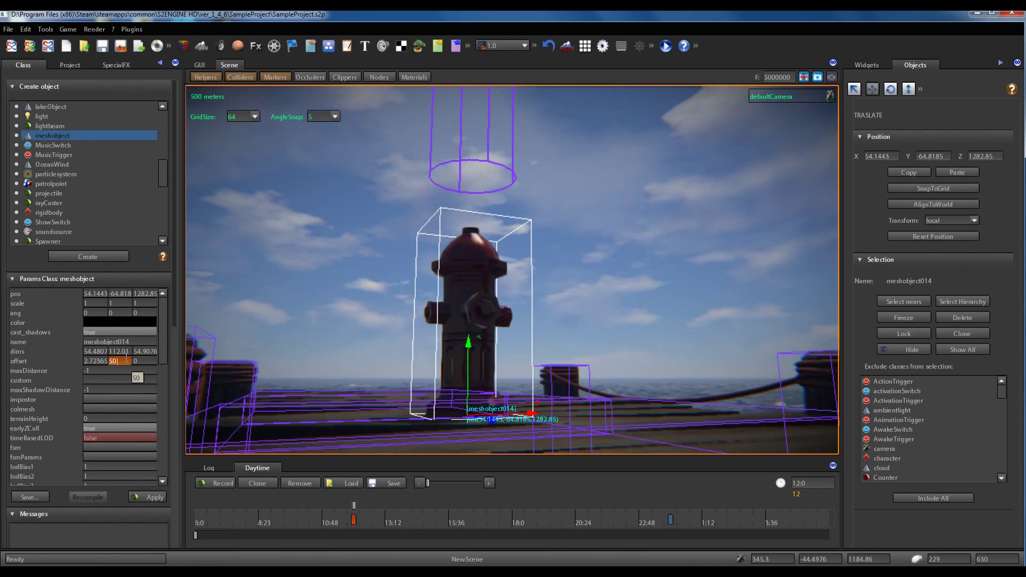
key(Return)
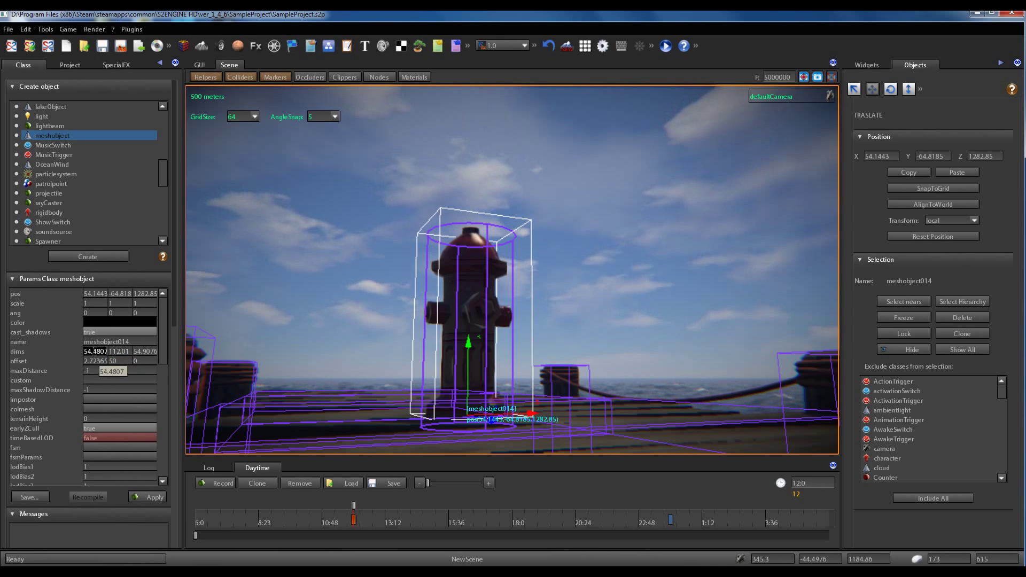
Step: Refit the cylinder collider to the hydrant by setting its dims values to 0
key(Return)
double_click(111, 350)
text(0)
key(Return)
double_click(152, 352)
text(0)
key(Return)
Step: Change the hydrant's collider type from cylinder to sphere and check the new shape from near and far
right_drag(546, 301, 546, 300)
drag(165, 341, 169, 451)
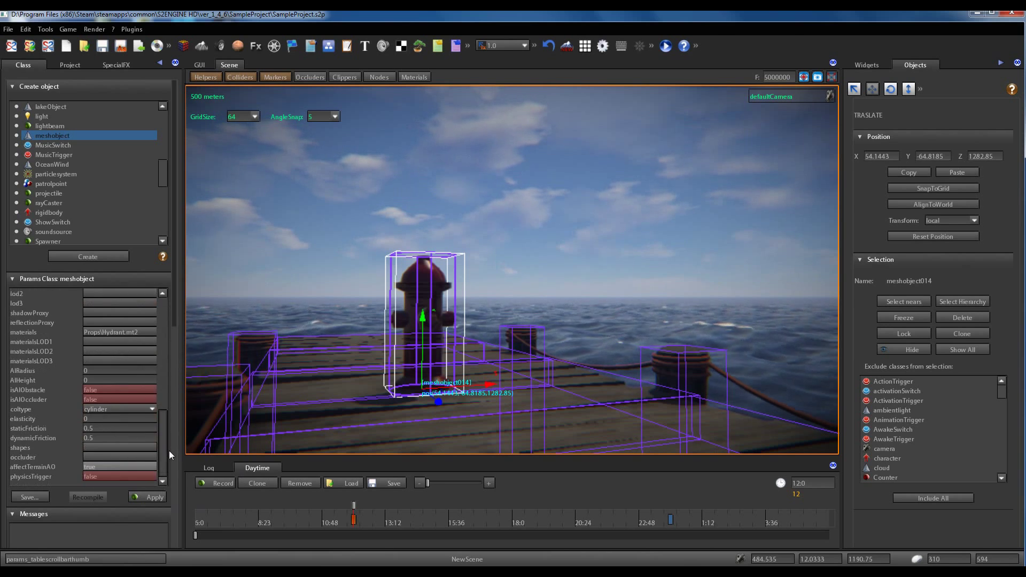
click(152, 408)
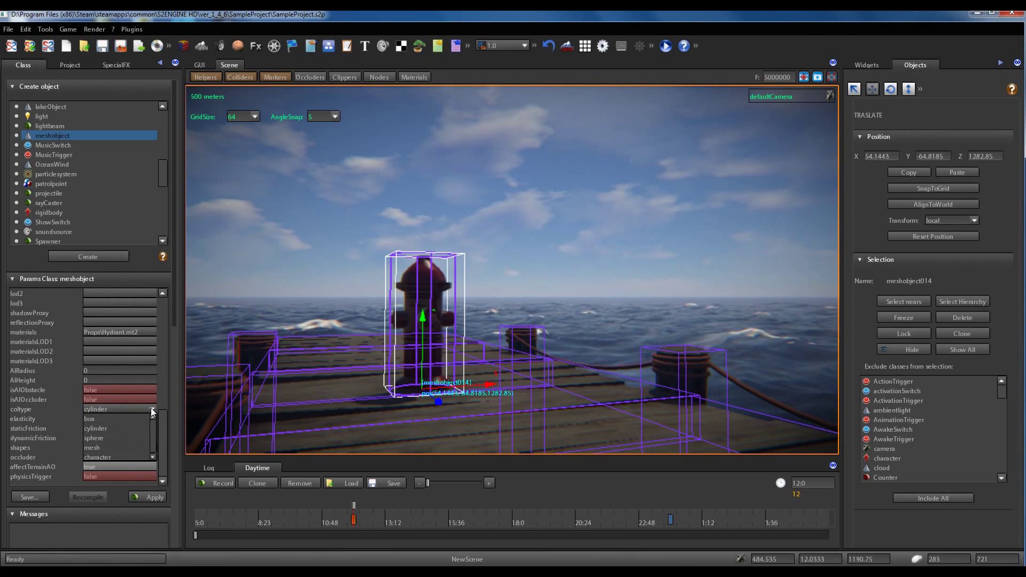
click(117, 439)
scroll(491, 346, up, 5)
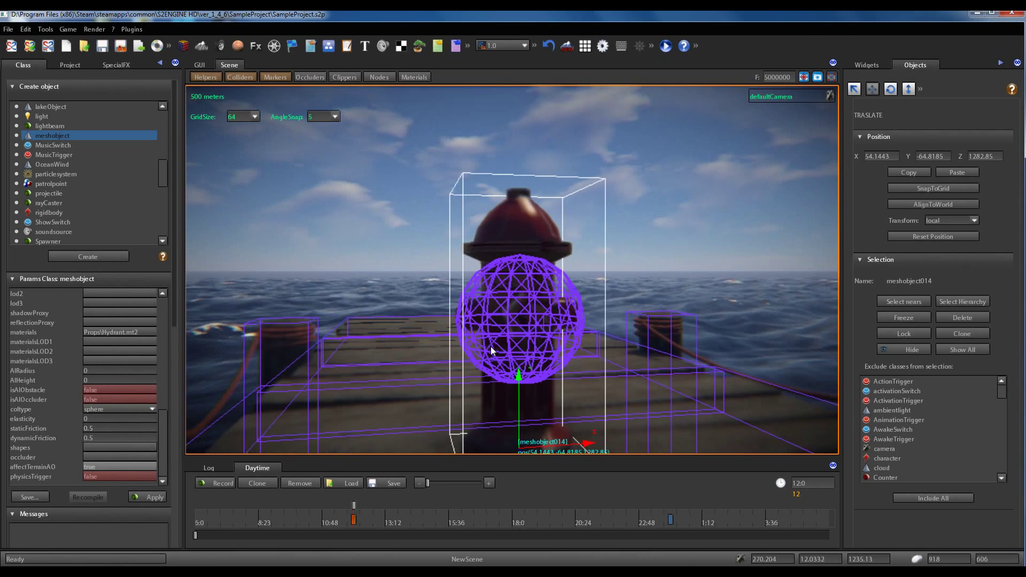
scroll(498, 345, down, 5)
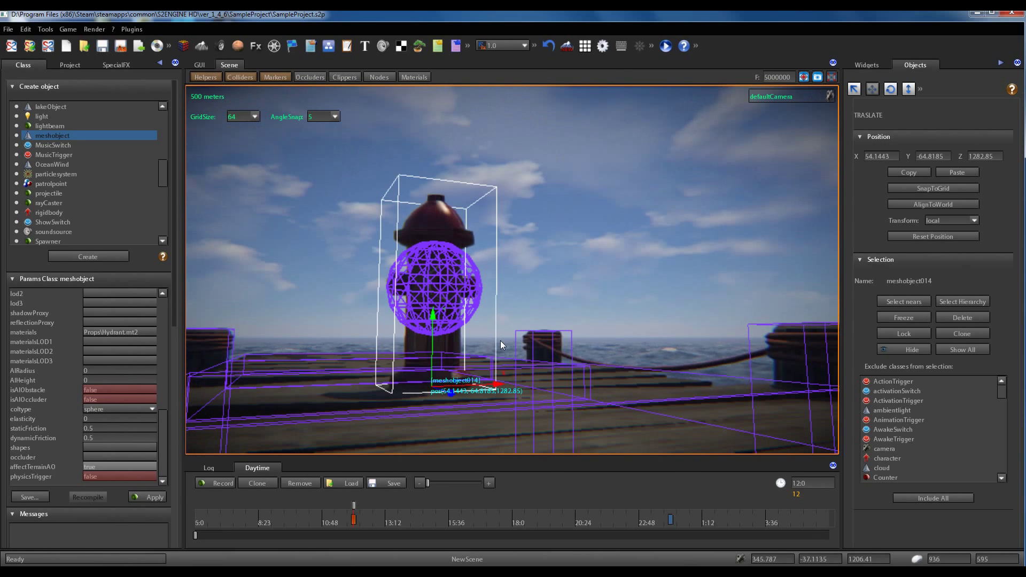
Step: Enlarge the sphere collider with a first dims value of 200, and shrink it by setting that value to 30
drag(166, 444, 166, 326)
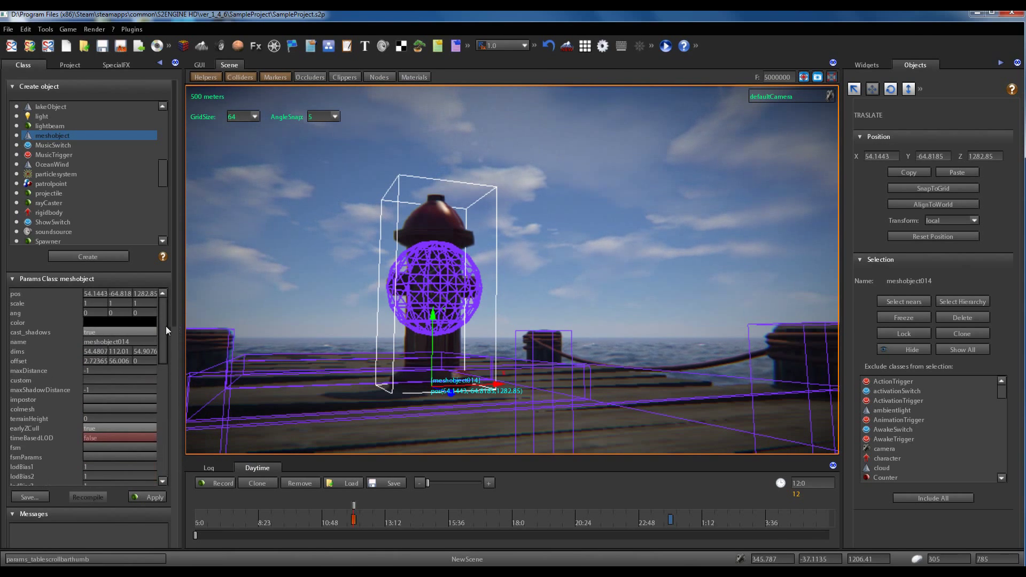
double_click(95, 352)
text(200)
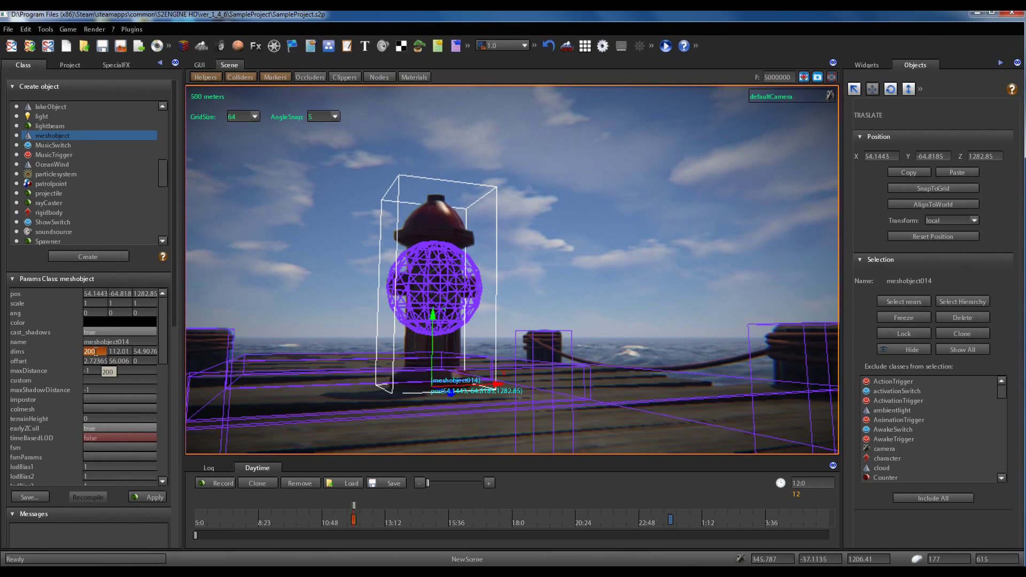
key(Return)
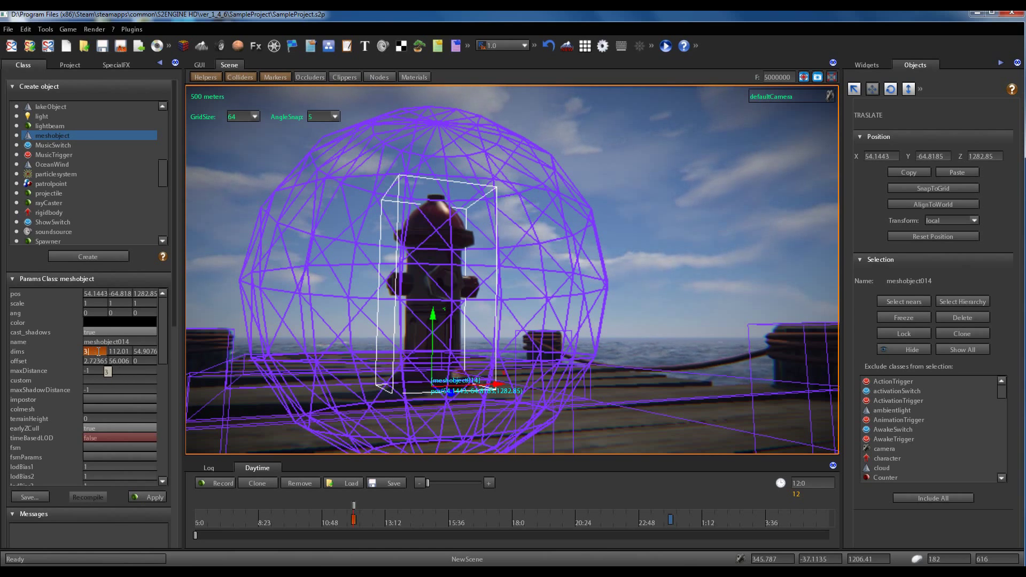
key(Return)
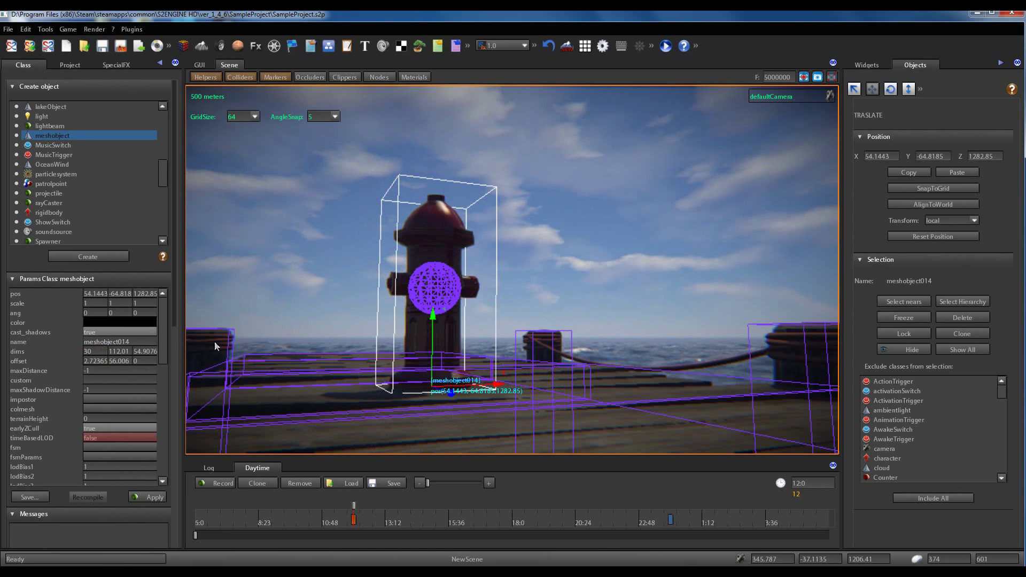
Step: Raise the sphere collider above the hydrant by setting the second offset value to 200
key(d)
key(s)
right_drag(363, 294, 354, 304)
key(s)
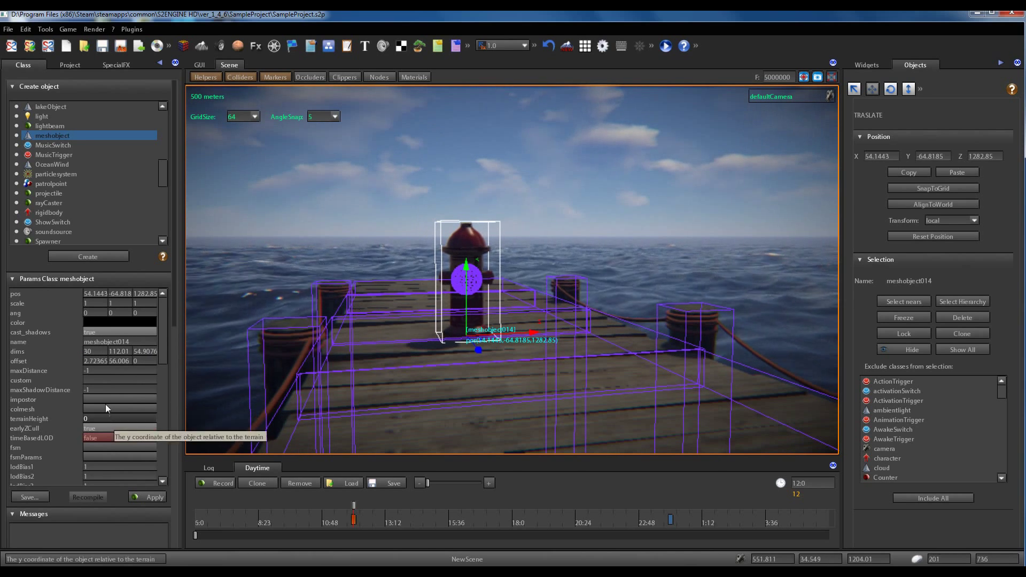
double_click(123, 361)
text(200)
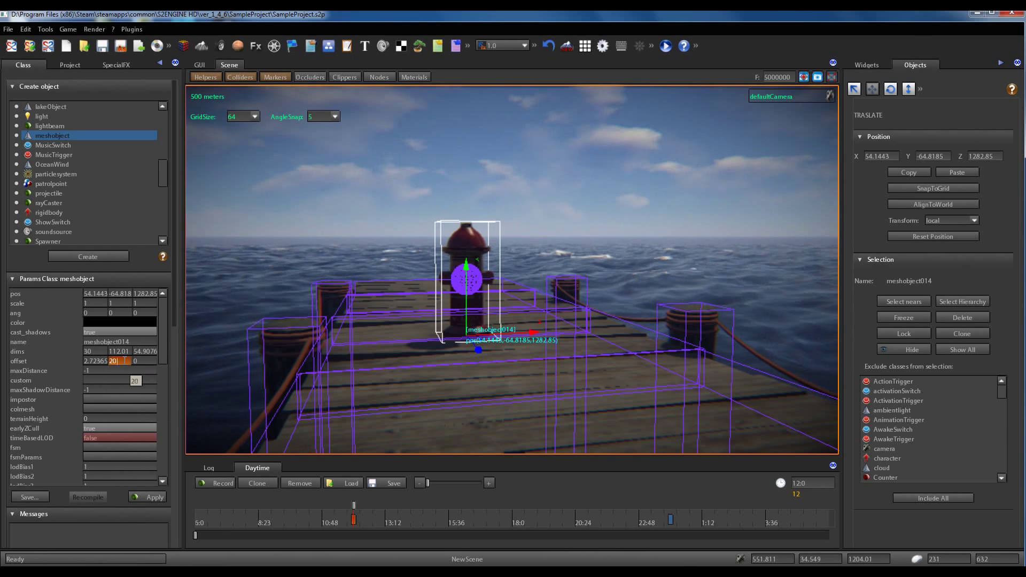